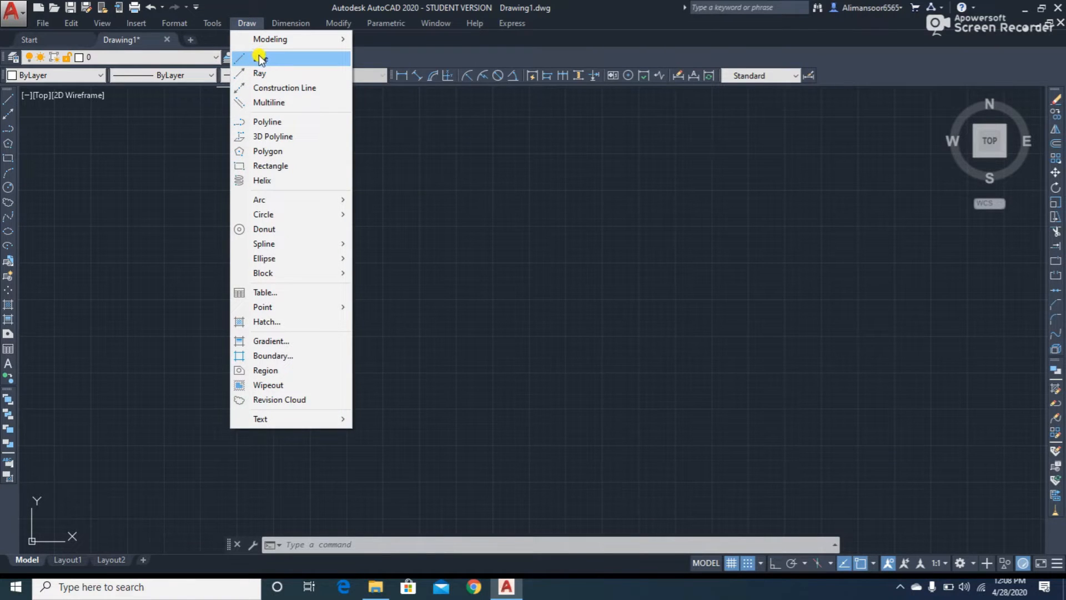
# Step: Draw a freehand zigzag of six connected line segments across the upper middle of the drawing area
pyautogui.click(268, 58)
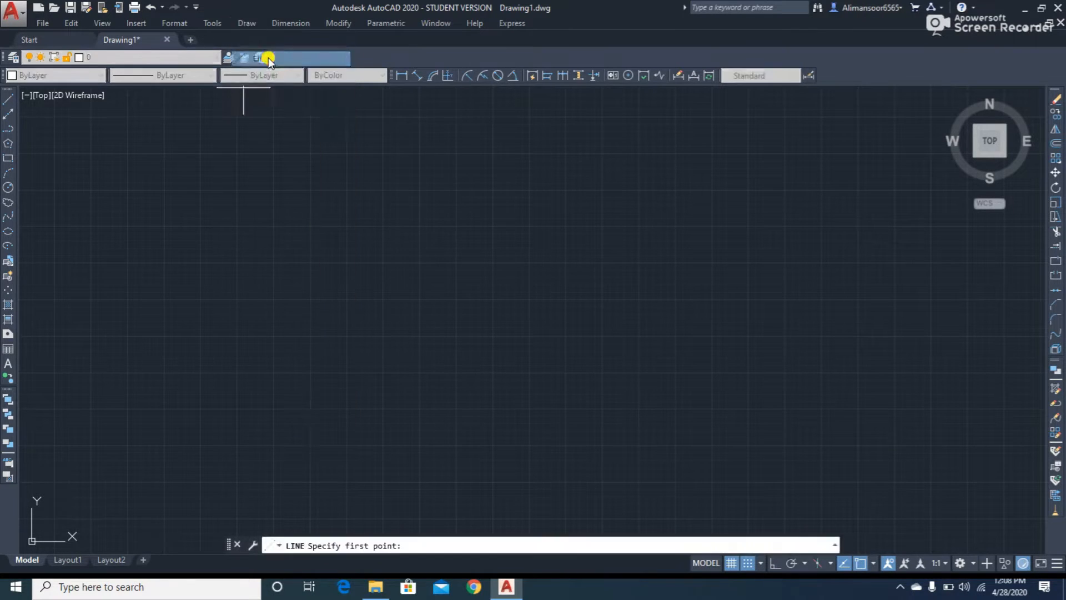
pyautogui.click(251, 186)
pyautogui.press('F7')
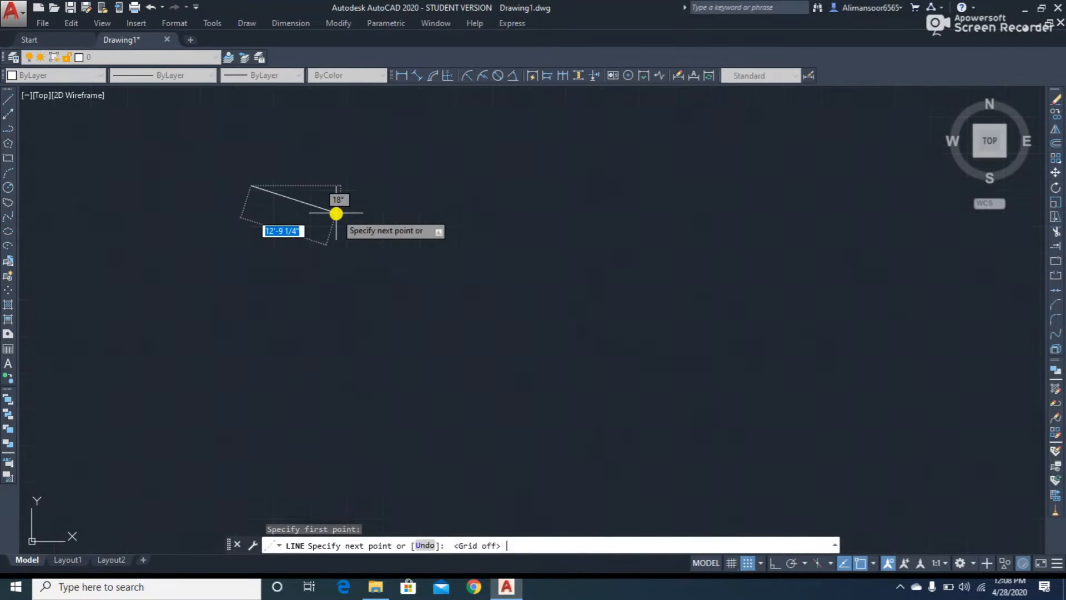
pyautogui.click(399, 276)
pyautogui.click(426, 167)
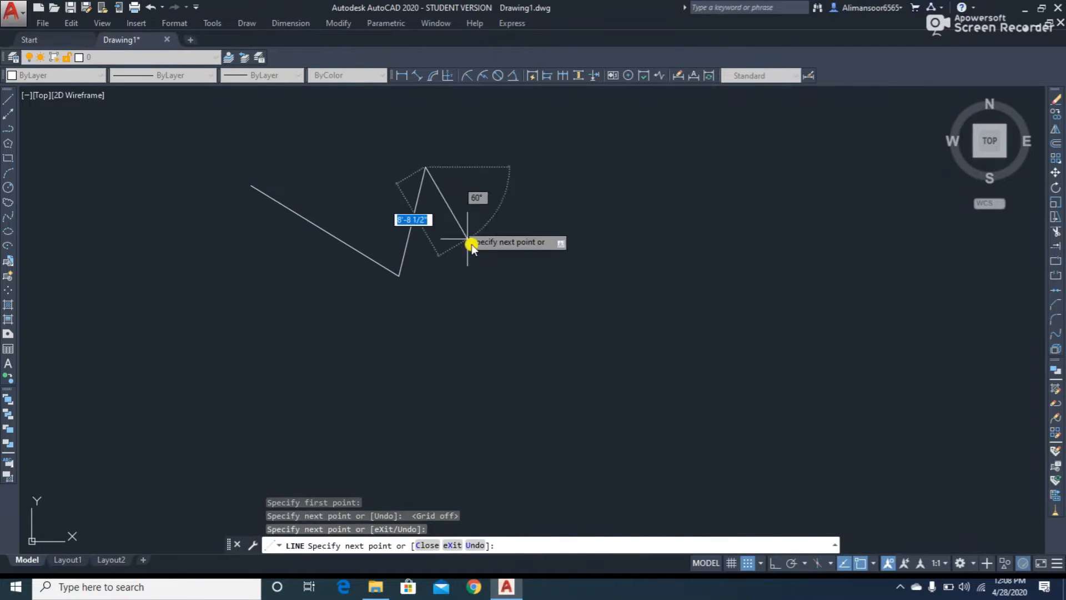
pyautogui.click(511, 293)
pyautogui.press('F7')
pyautogui.click(513, 205)
pyautogui.click(654, 270)
pyautogui.click(206, 239)
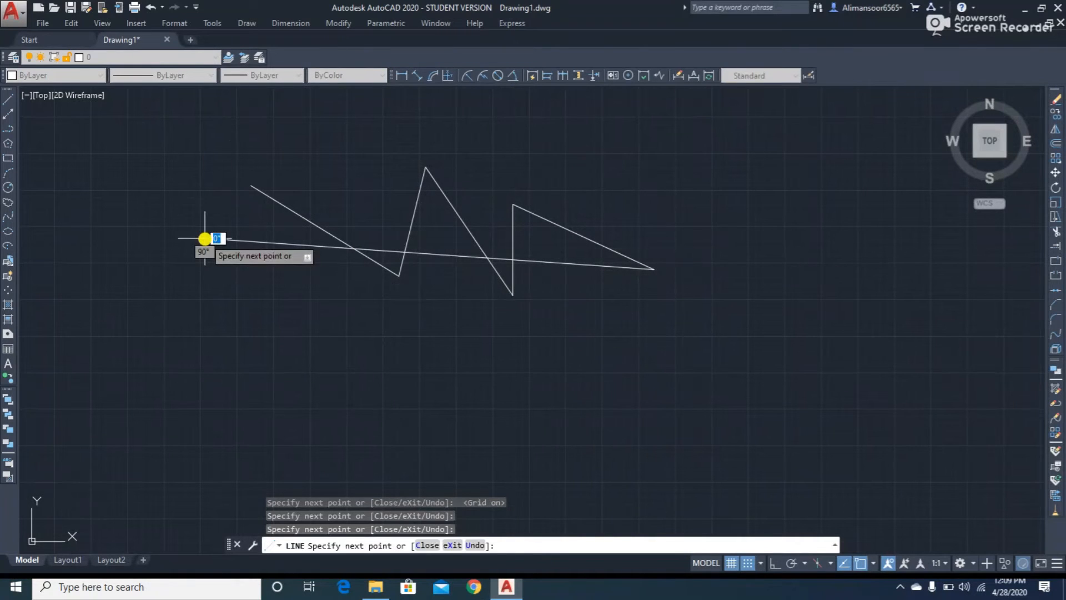
pyautogui.press('Escape')
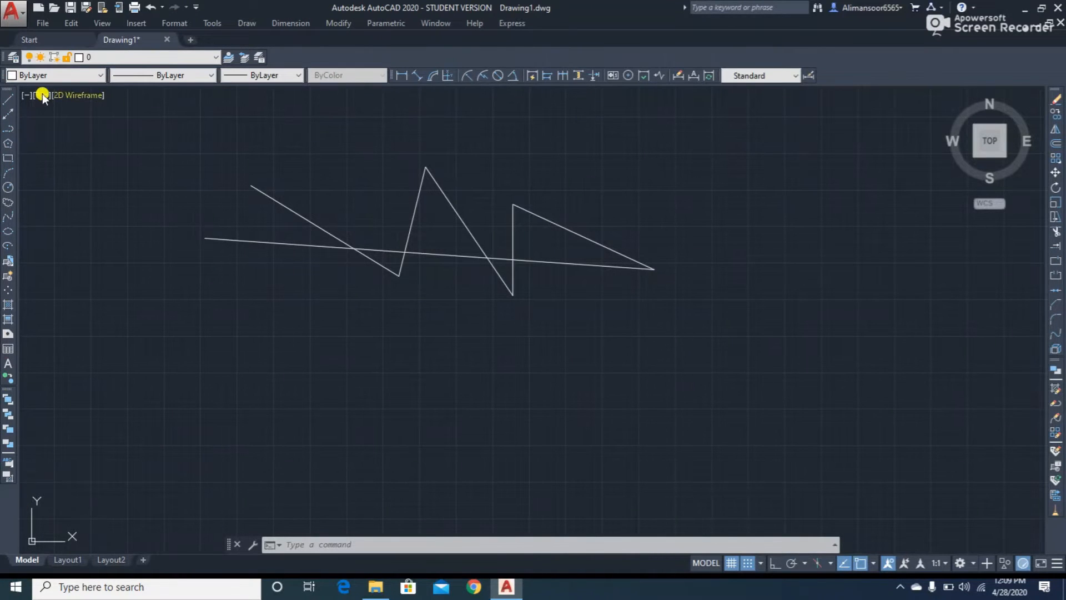
# Step: Draw a second freehand chain of six connected line segments, starting left of the first zigzag and overlapping it
pyautogui.click(6, 100)
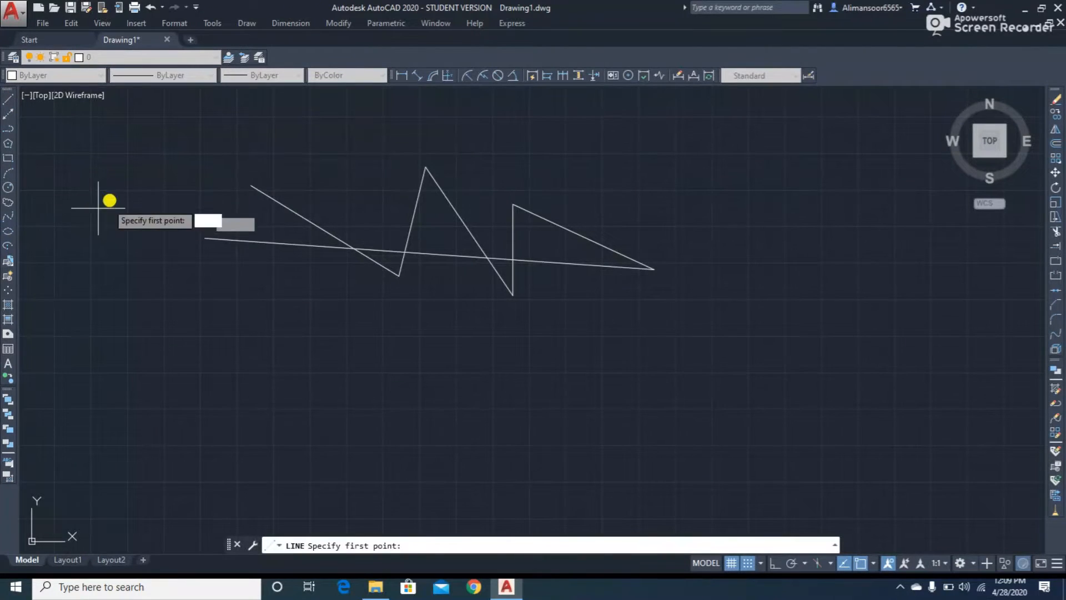
pyautogui.click(112, 196)
pyautogui.click(165, 334)
pyautogui.click(150, 159)
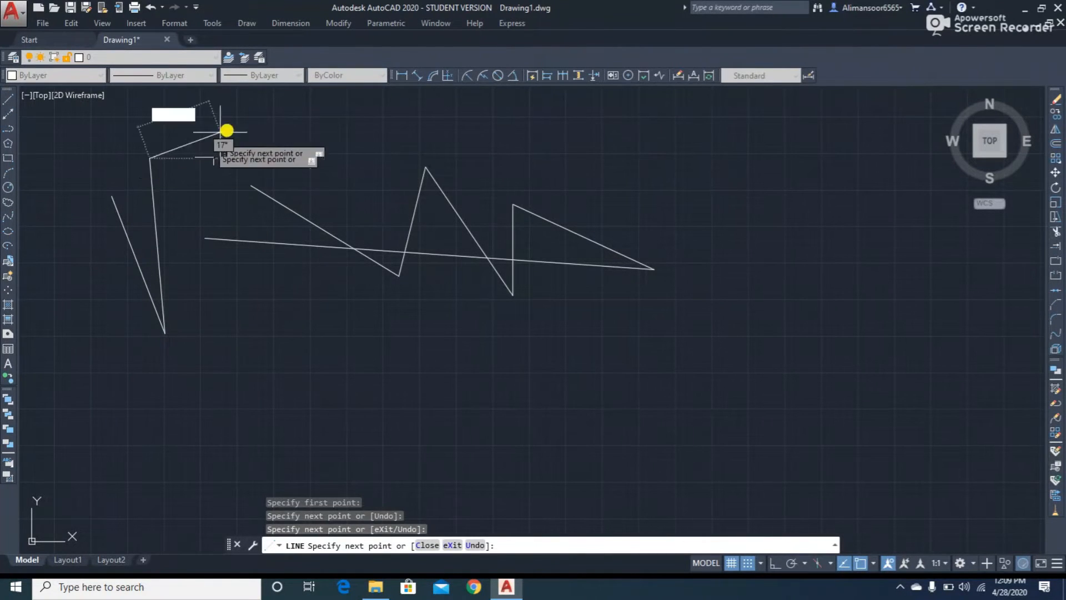
pyautogui.click(295, 137)
pyautogui.click(323, 331)
pyautogui.click(349, 156)
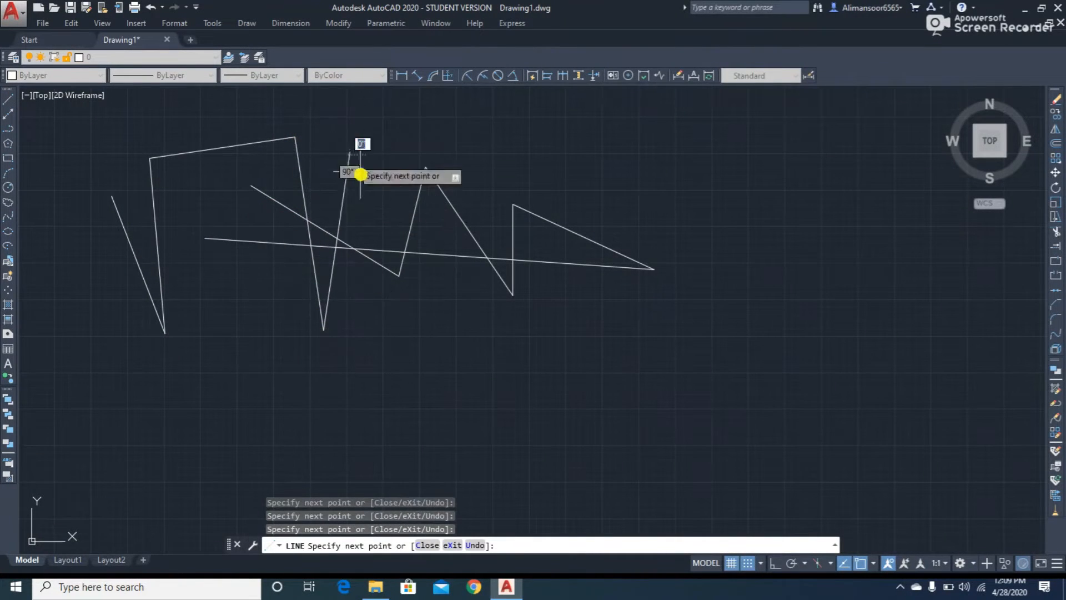
pyautogui.press('Escape')
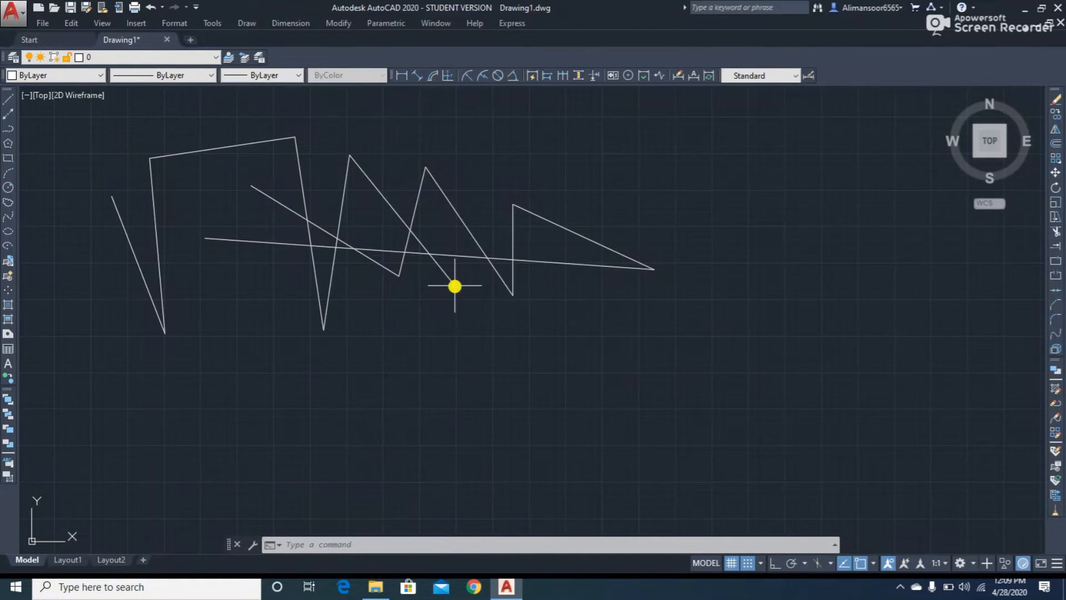
# Step: Draw a third freehand chain of six connected line segments, starting below the existing zigzags and crossing itself to their right
pyautogui.write('l')
pyautogui.press('Return')
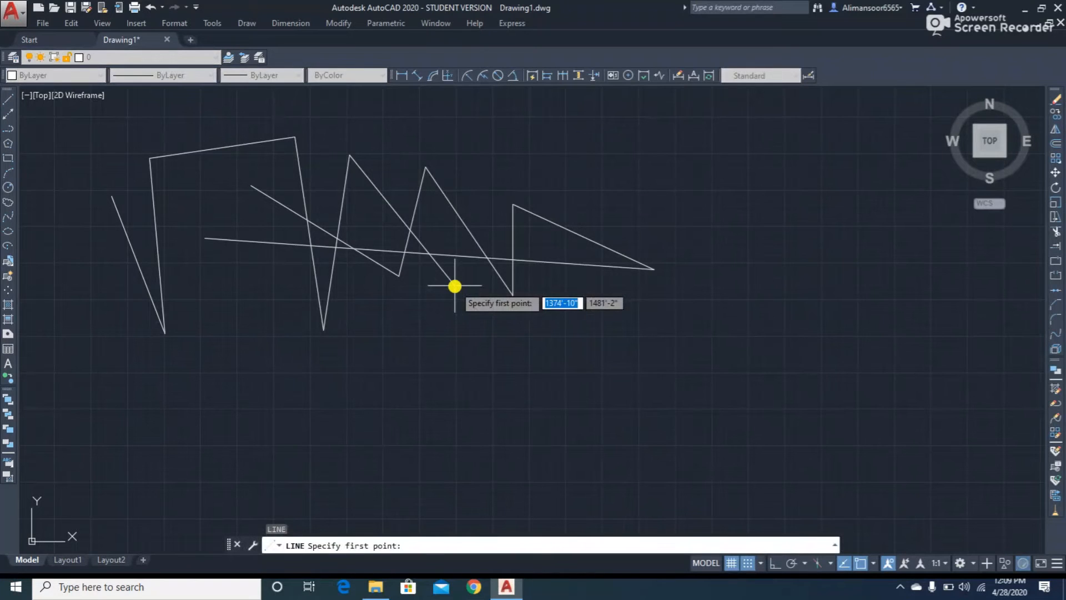
pyautogui.click(455, 357)
pyautogui.click(640, 318)
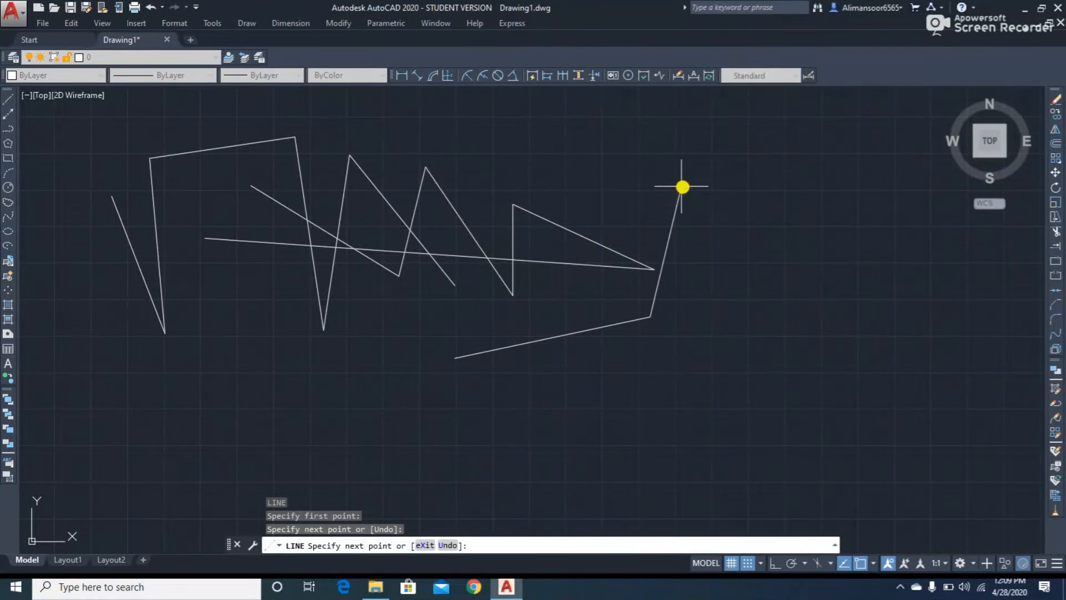
pyautogui.click(682, 187)
pyautogui.click(798, 329)
pyautogui.click(597, 300)
pyautogui.click(602, 174)
pyautogui.click(787, 239)
pyautogui.press('Escape')
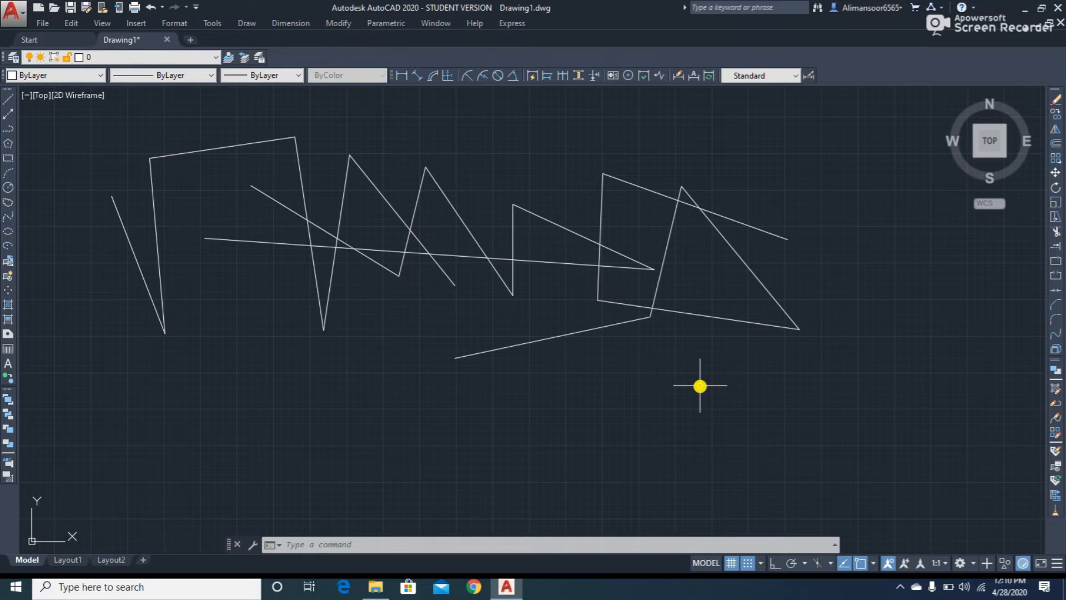
# Step: Erase all the zigzag lines in the drawing
pyautogui.hotkey('ctrl', 'a')
pyautogui.write('E')
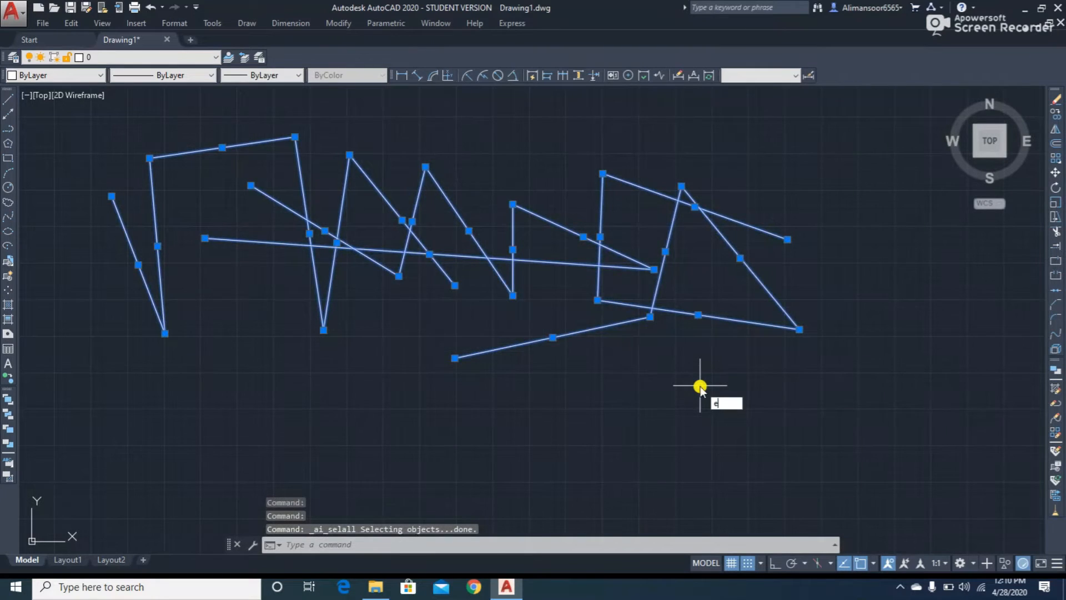
pyautogui.press('Return')
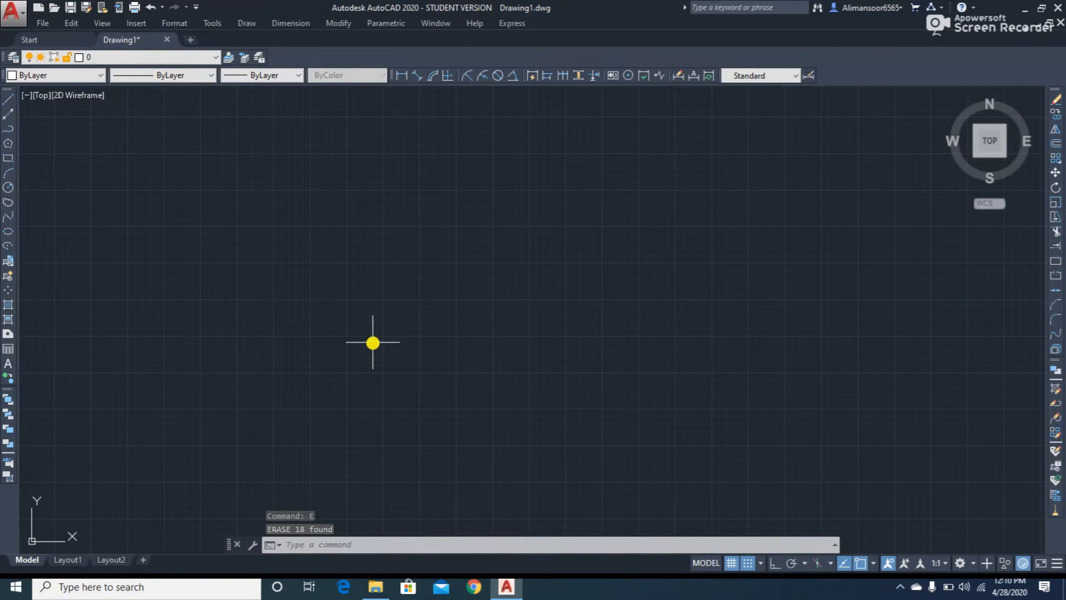
# Step: Draw a single horizontal line 20' long with Ortho mode on
pyautogui.write('L')
pyautogui.press('Return')
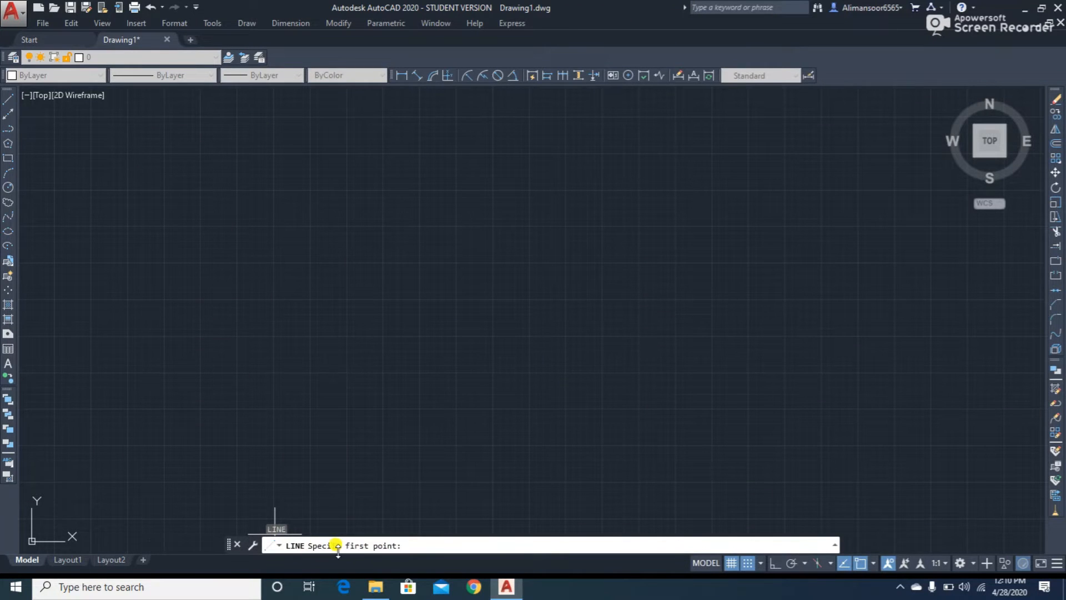
pyautogui.click(245, 261)
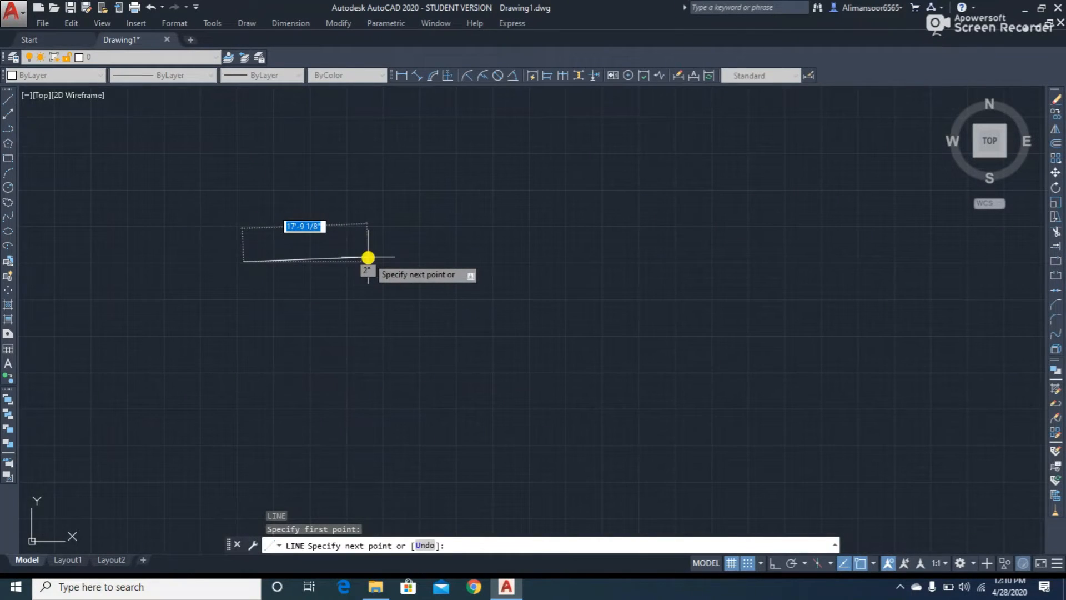
pyautogui.press('F8')
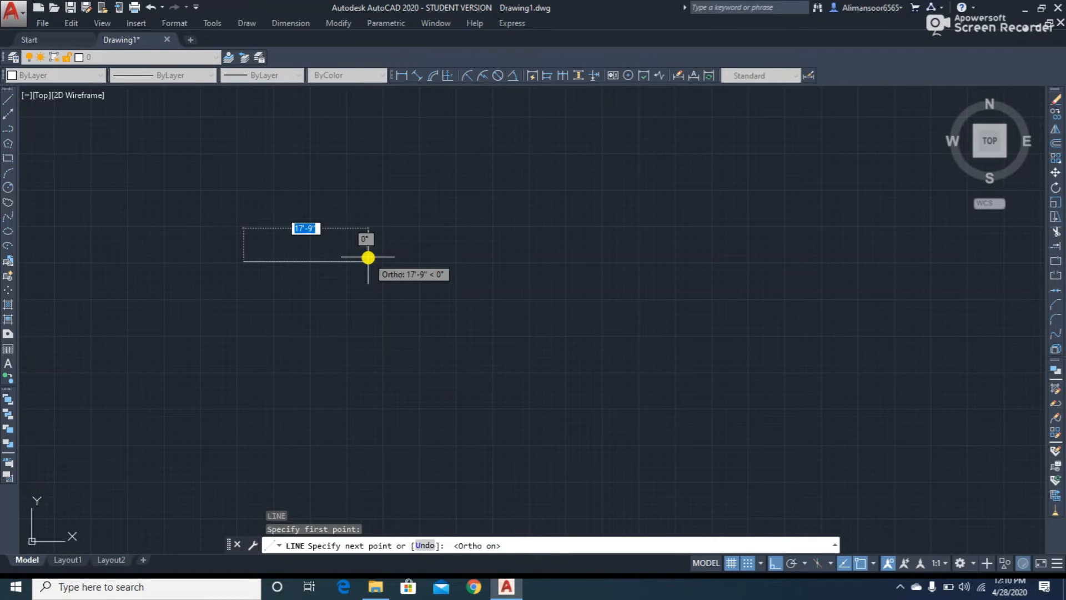
pyautogui.write('20')
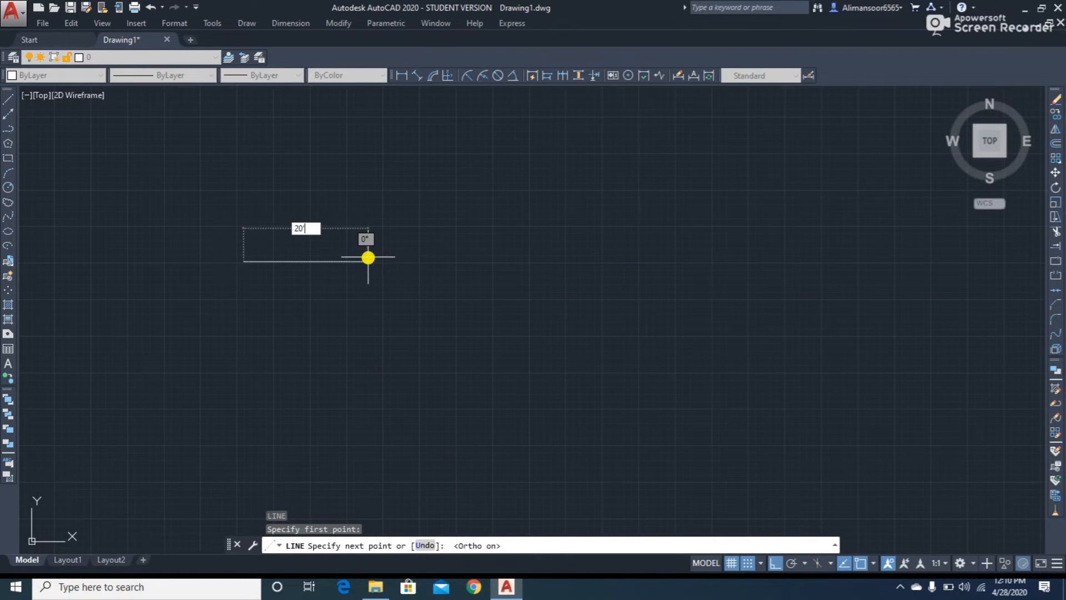
pyautogui.press('Return')
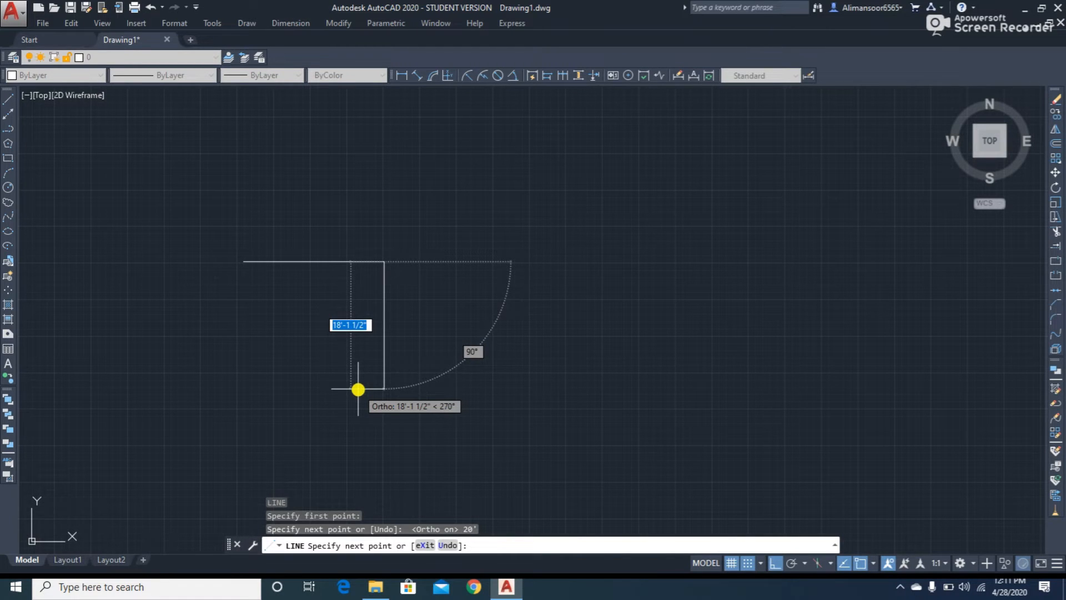
pyautogui.press('Escape')
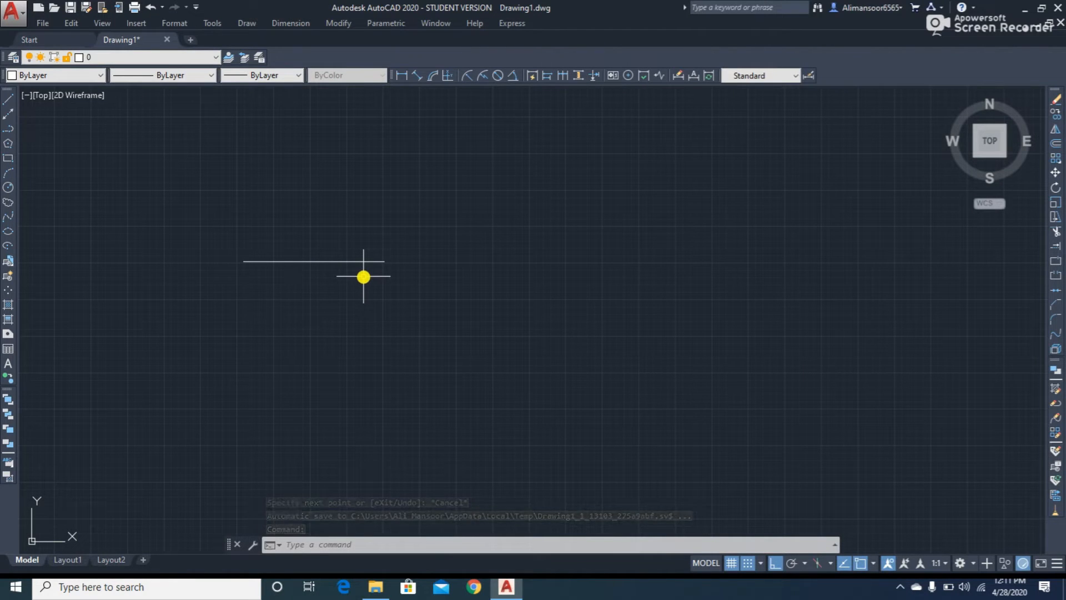
# Step: Draw a second horizontal line 25' long below the 20' line
pyautogui.write('l')
pyautogui.press('Return')
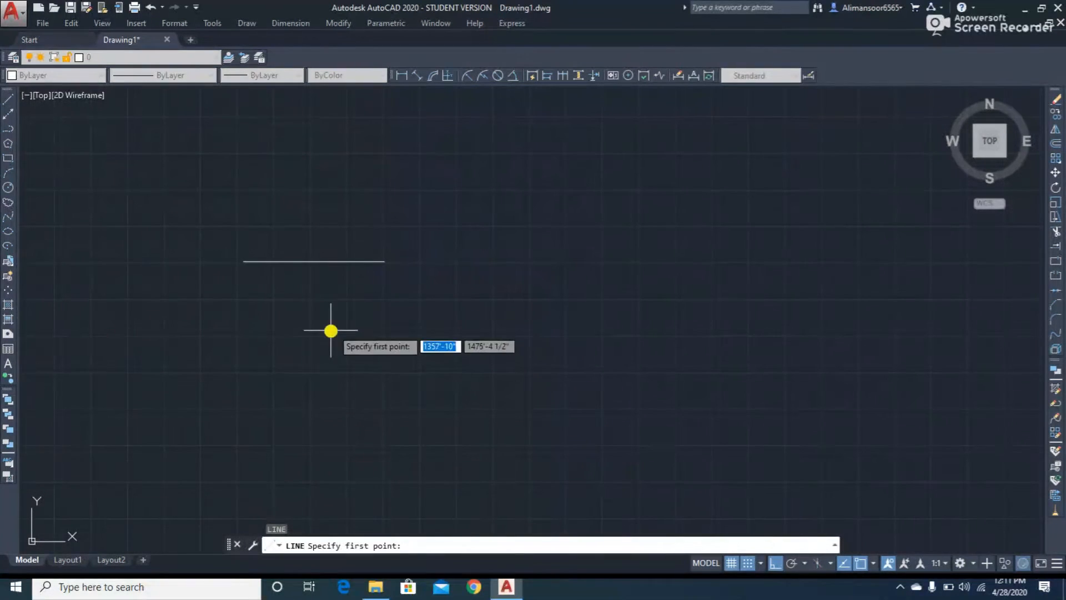
pyautogui.click(237, 337)
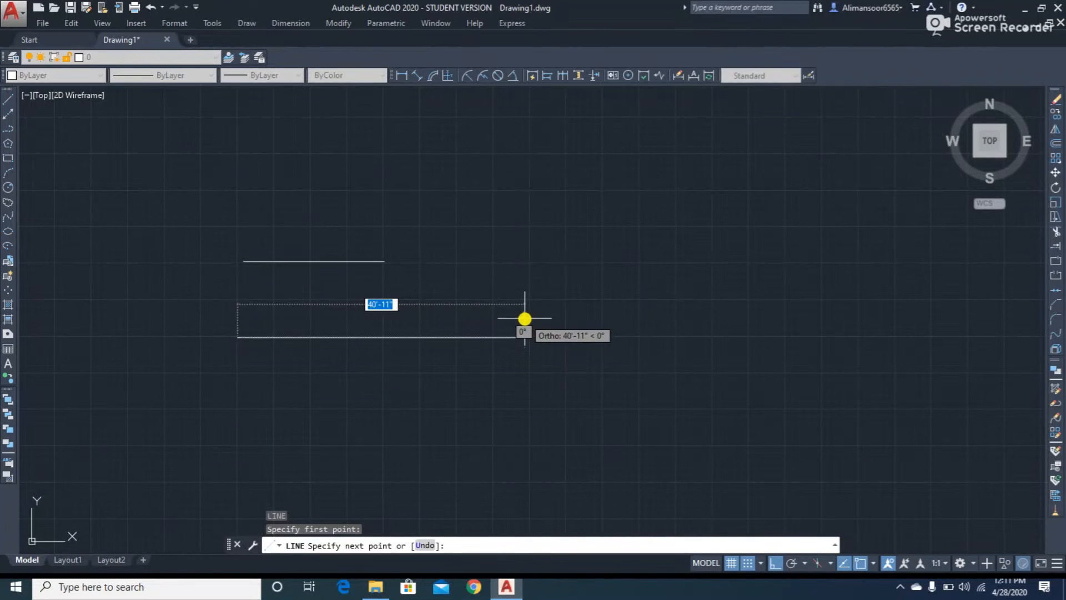
pyautogui.write('2')
pyautogui.write("0'")
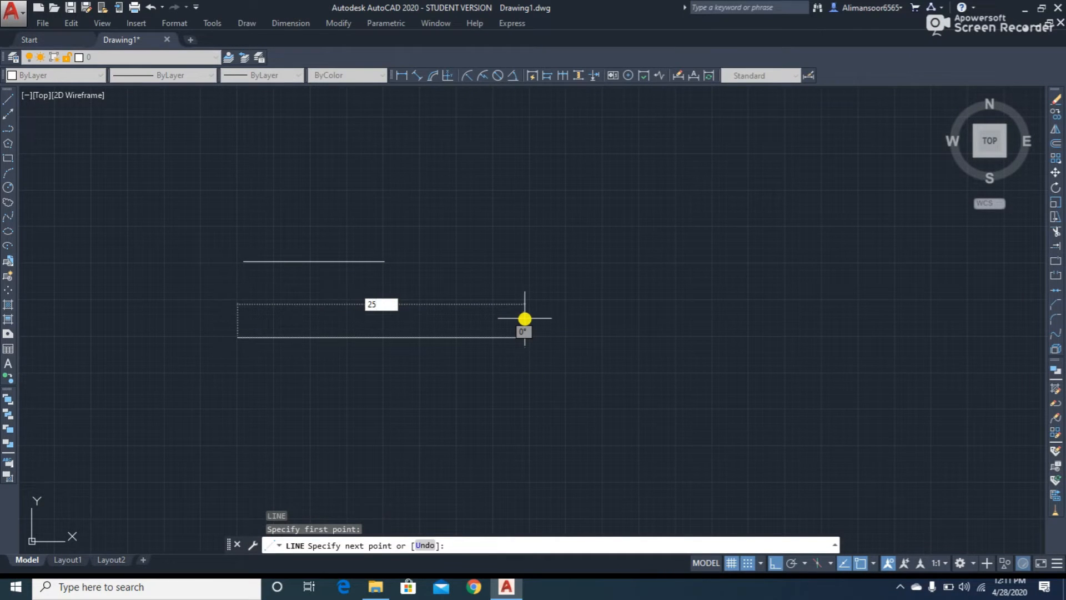
pyautogui.press('Return')
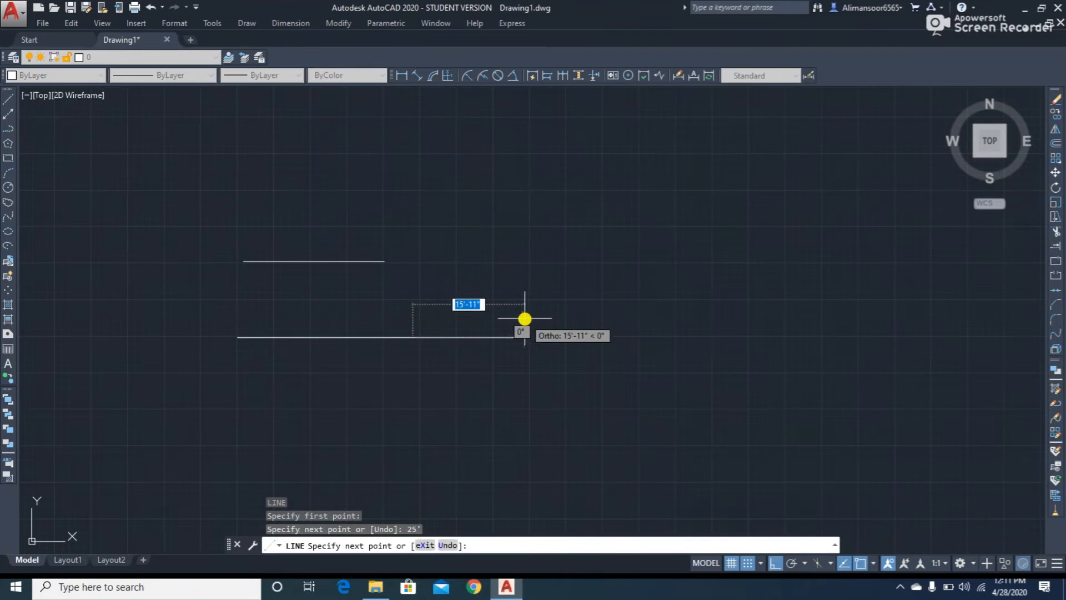
pyautogui.press('Escape')
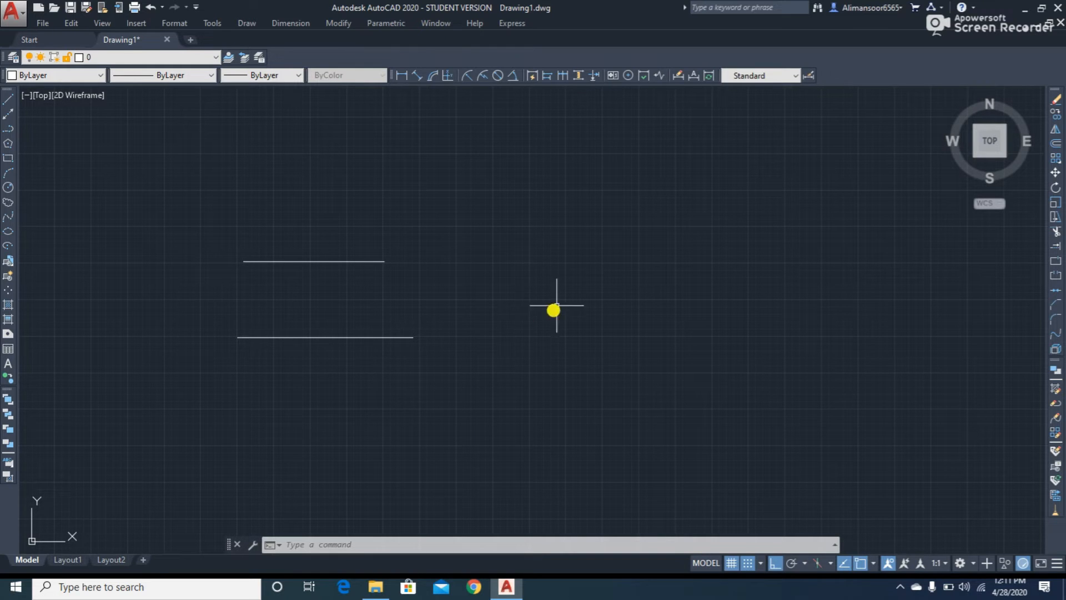
pyautogui.write('l')
pyautogui.press('Return')
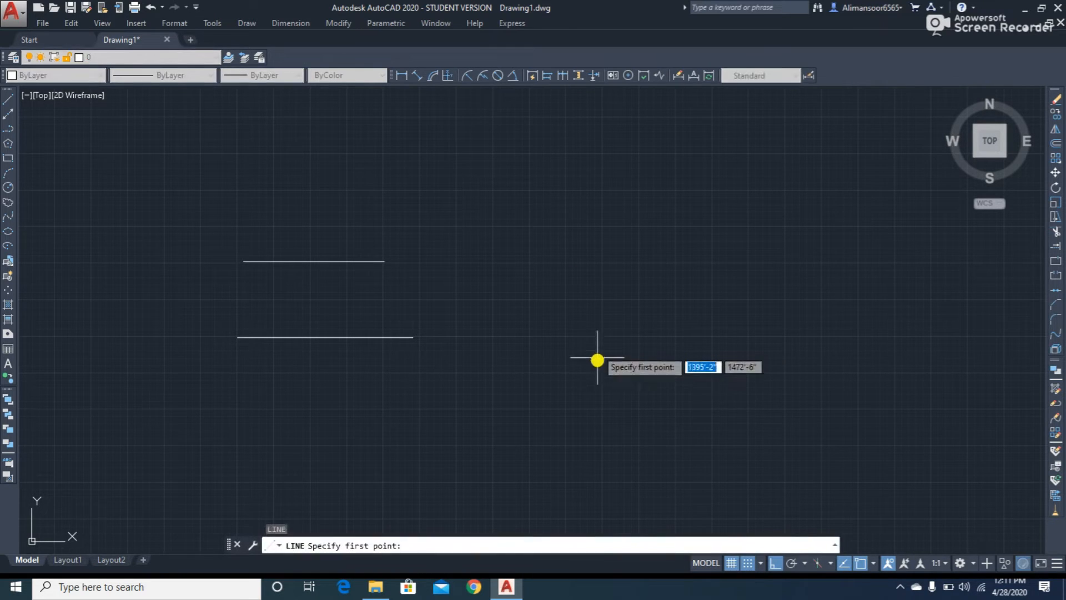
pyautogui.click(598, 395)
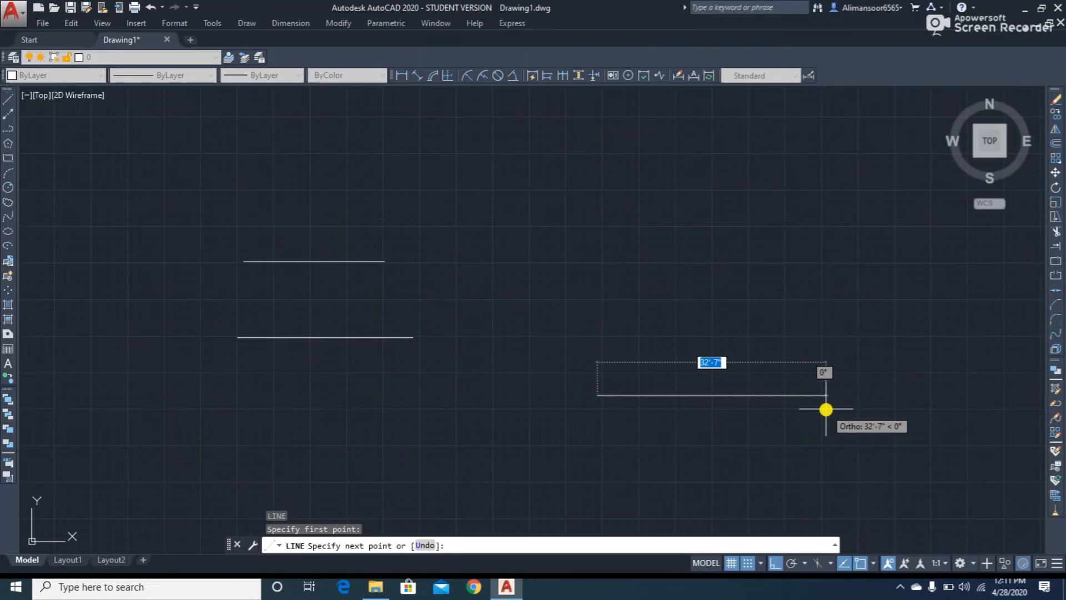
pyautogui.click(775, 565)
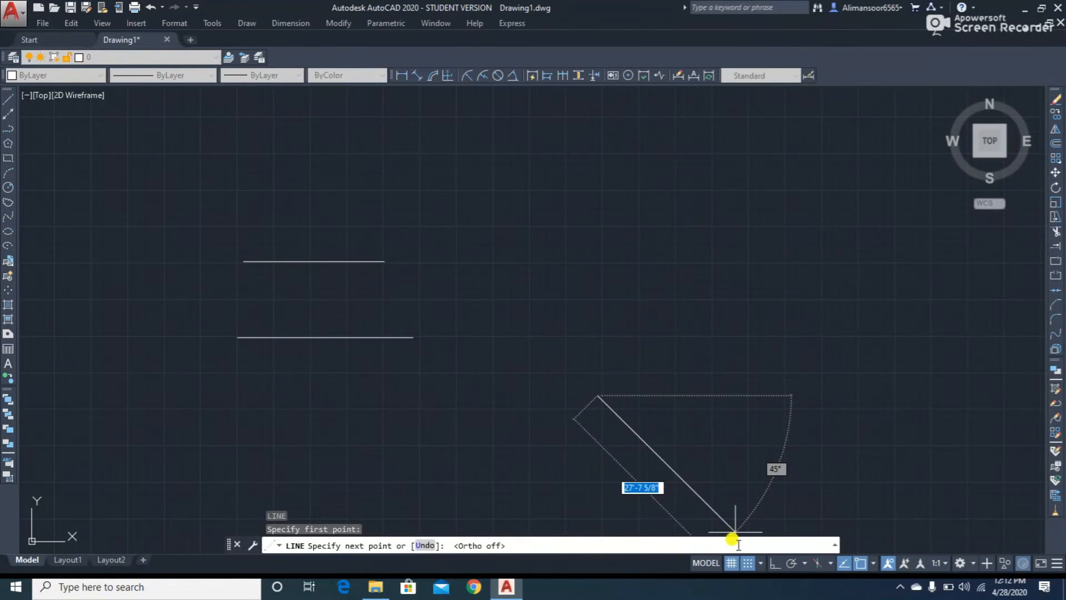
pyautogui.click(773, 565)
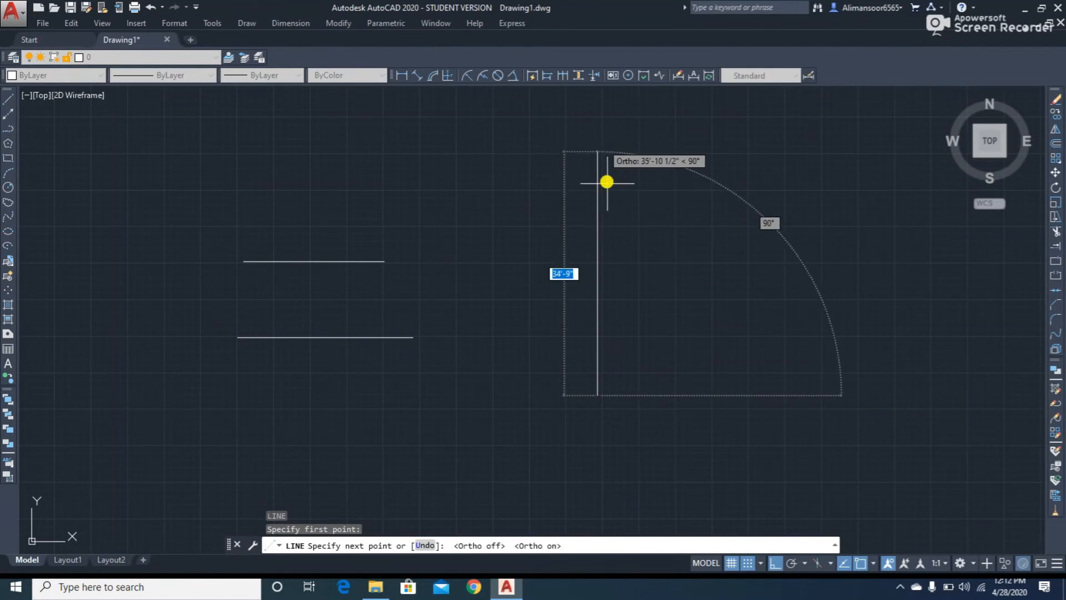
pyautogui.press('Escape')
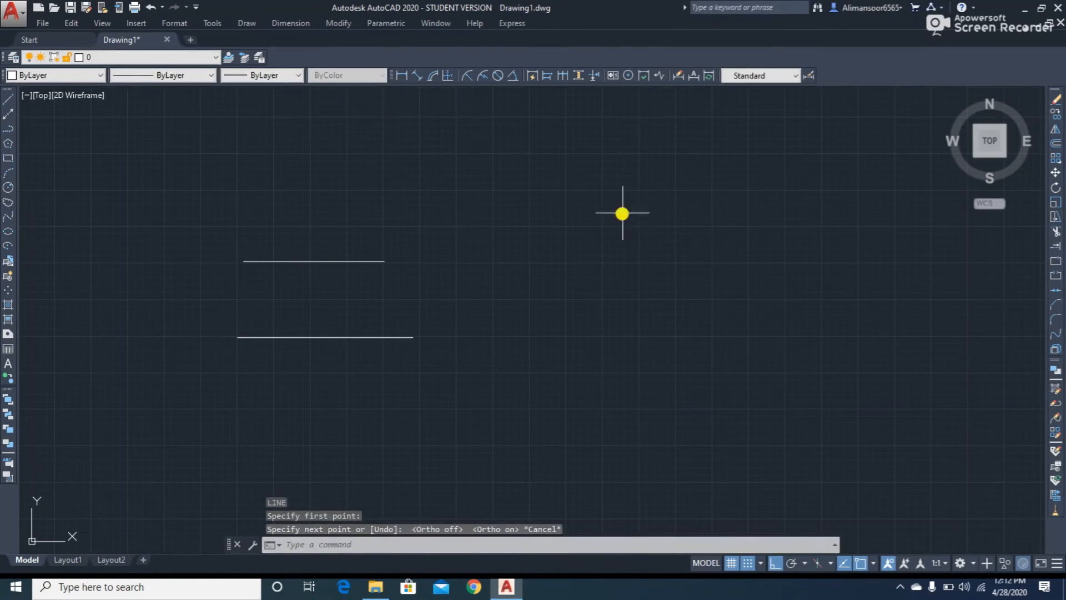
# Step: Draw an inclined line 20' long at 30° to the right of the two horizontal lines, with Ortho mode off
pyautogui.click(776, 563)
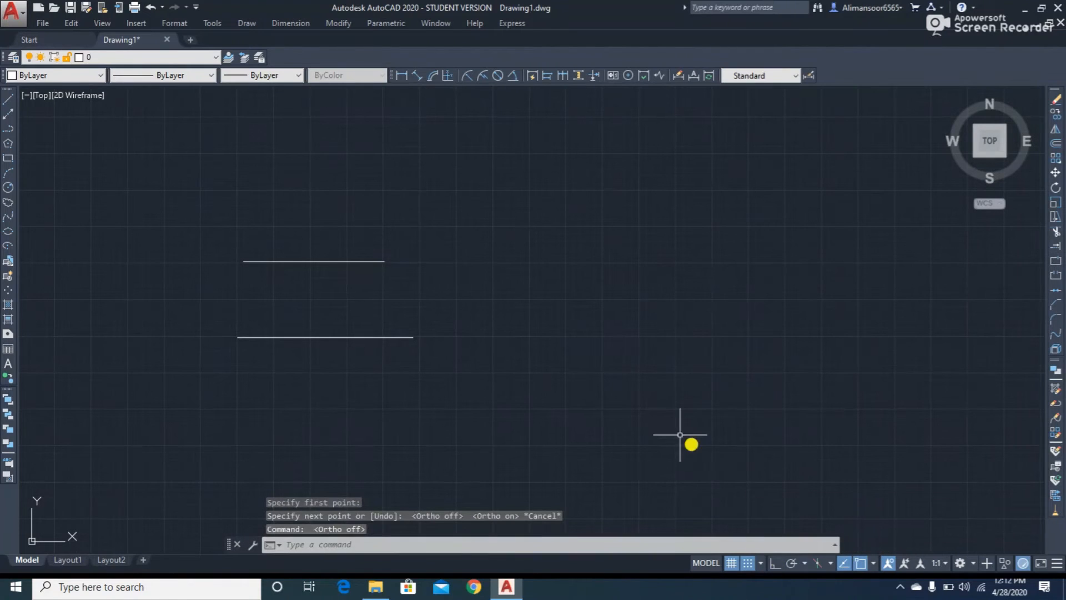
pyautogui.write('l')
pyautogui.press('Return')
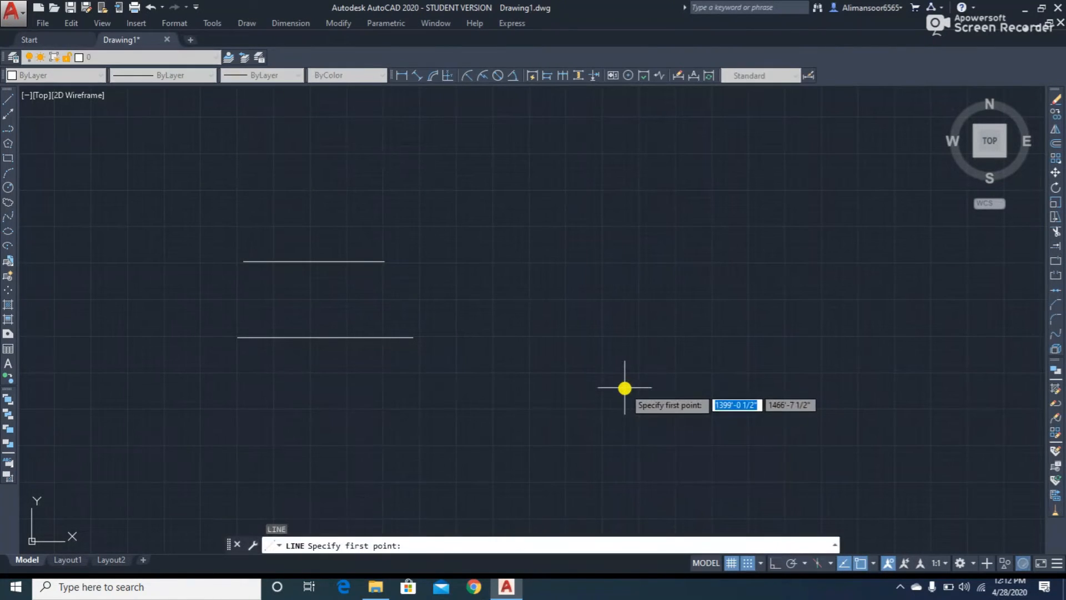
pyautogui.click(582, 369)
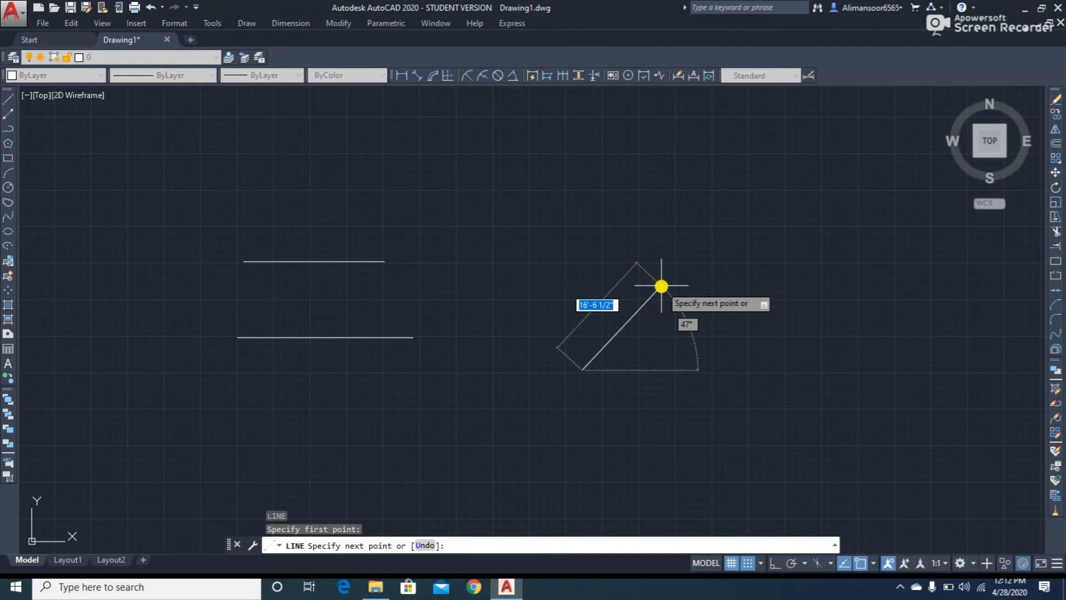
pyautogui.press('F8')
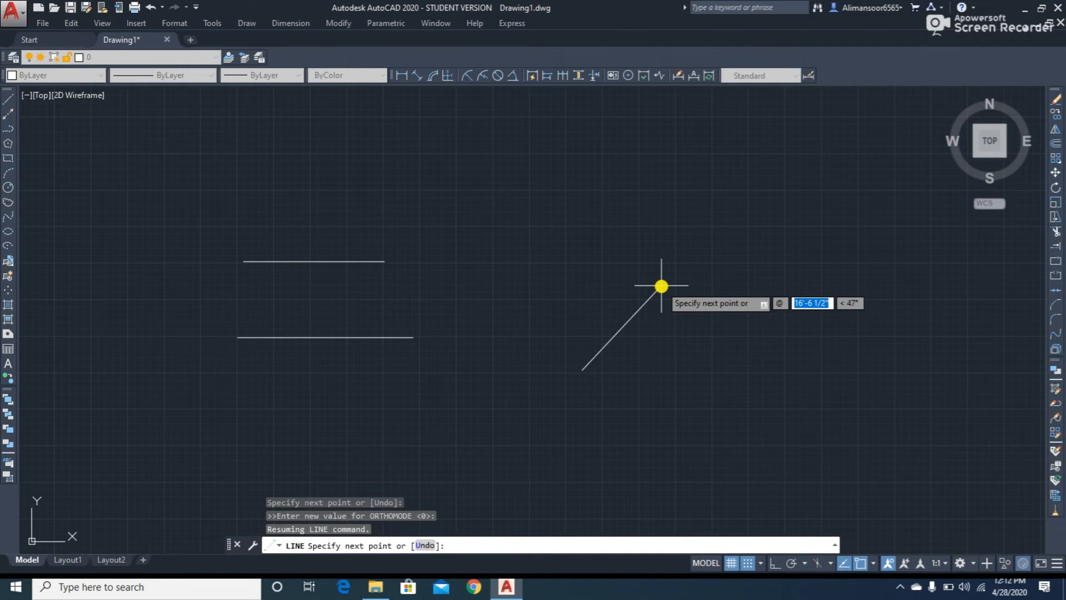
pyautogui.write('20')
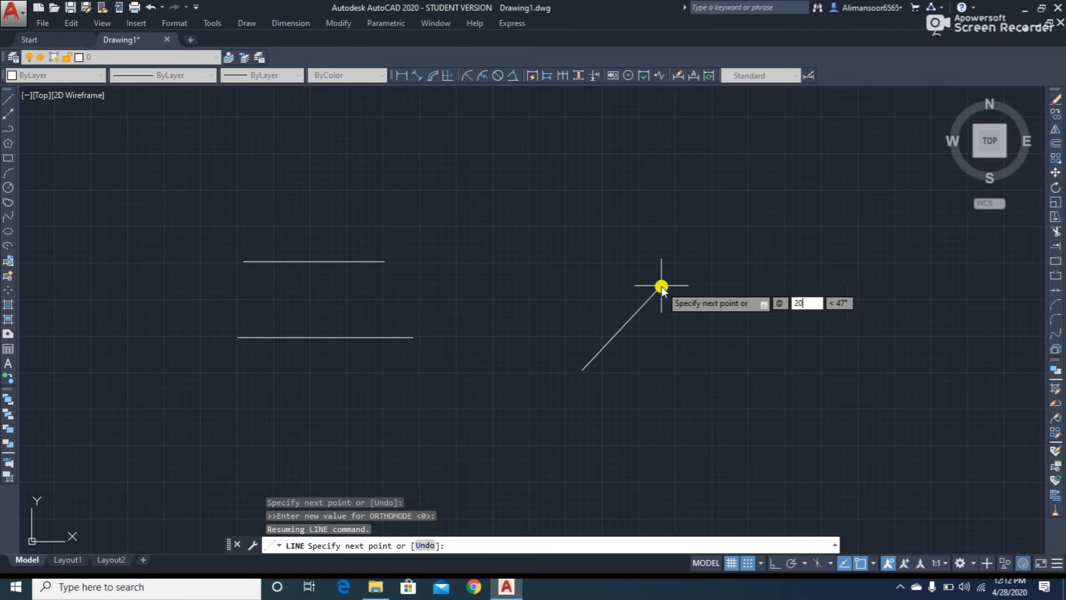
pyautogui.write("'")
pyautogui.press('Tab')
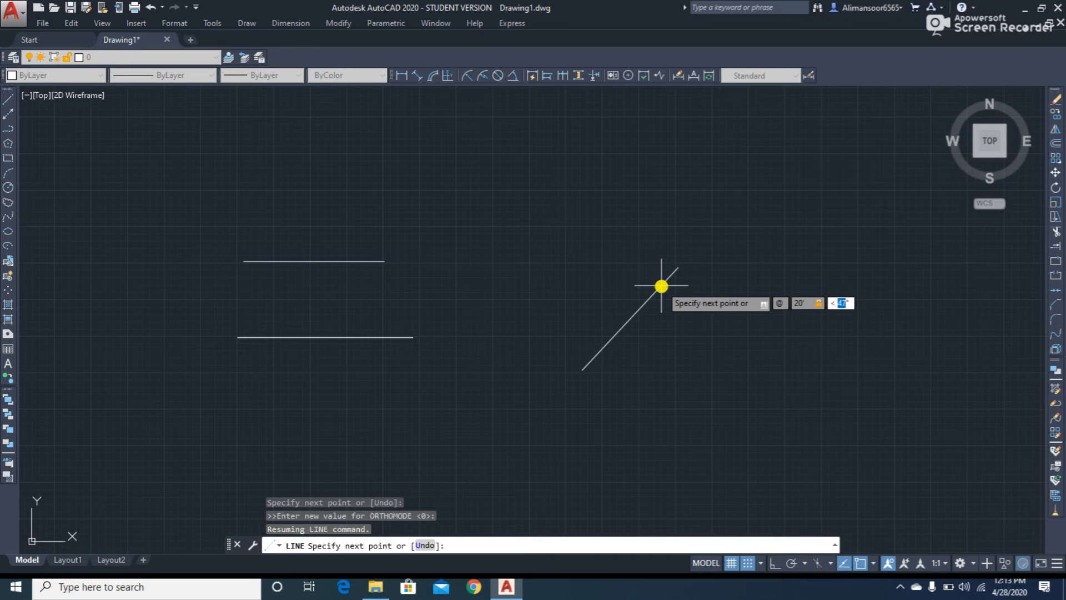
pyautogui.write('30')
pyautogui.press('Return')
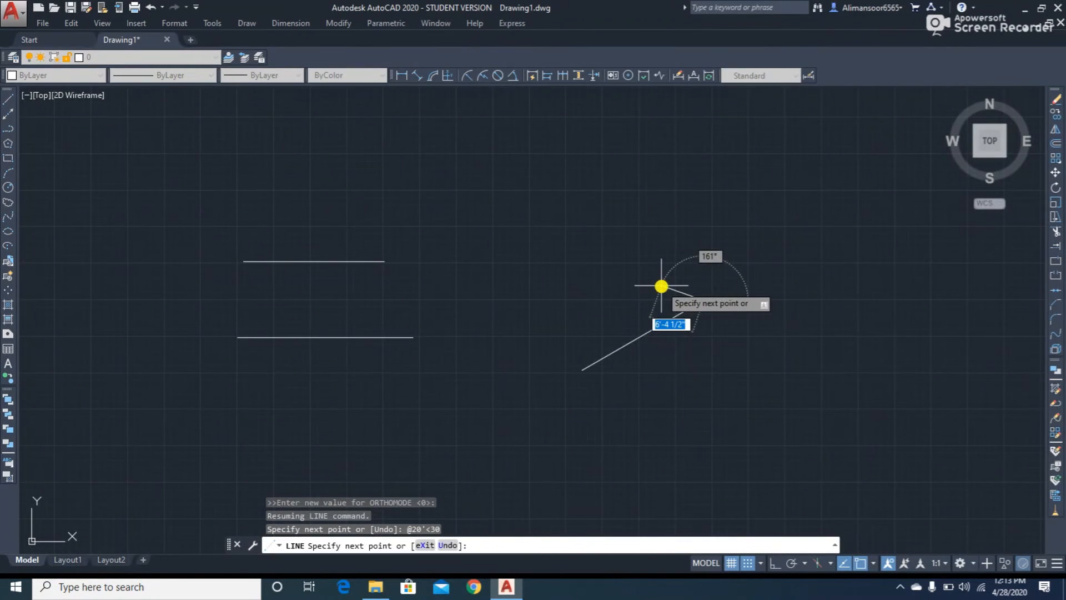
pyautogui.press('Escape')
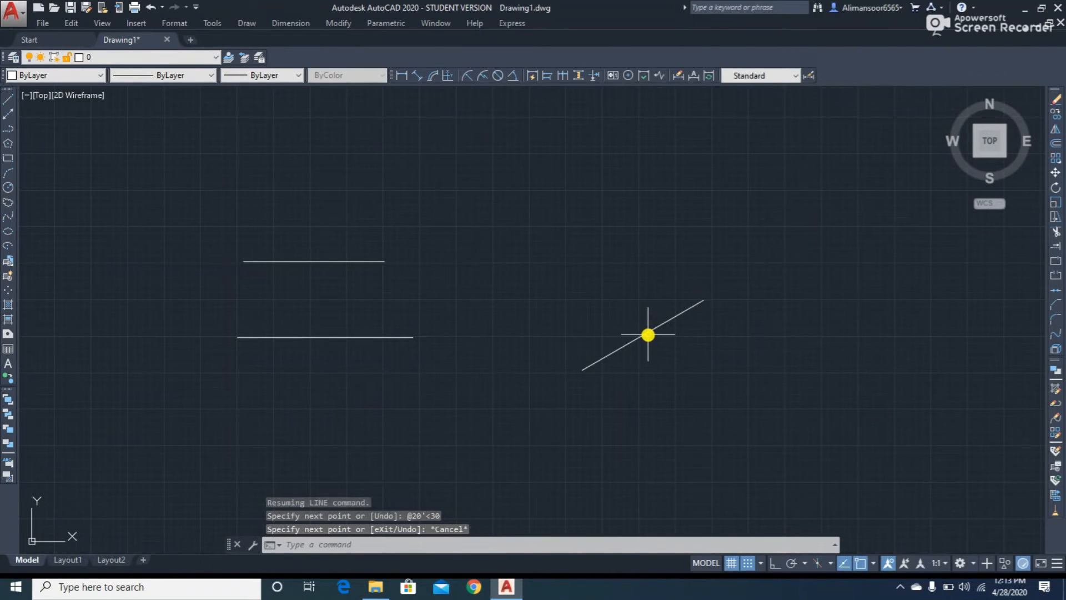
# Step: Draw a freehand, nearly horizontal base line rightward from the lower end of the 30° line, slightly longer than its horizontal reach
pyautogui.press('Return')
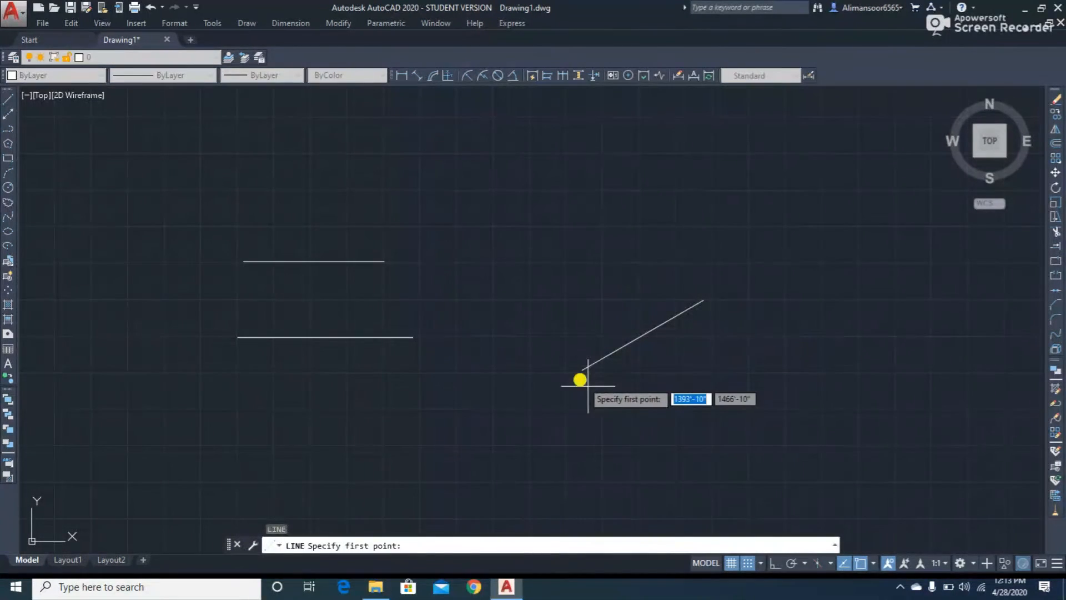
pyautogui.click(582, 370)
pyautogui.click(728, 369)
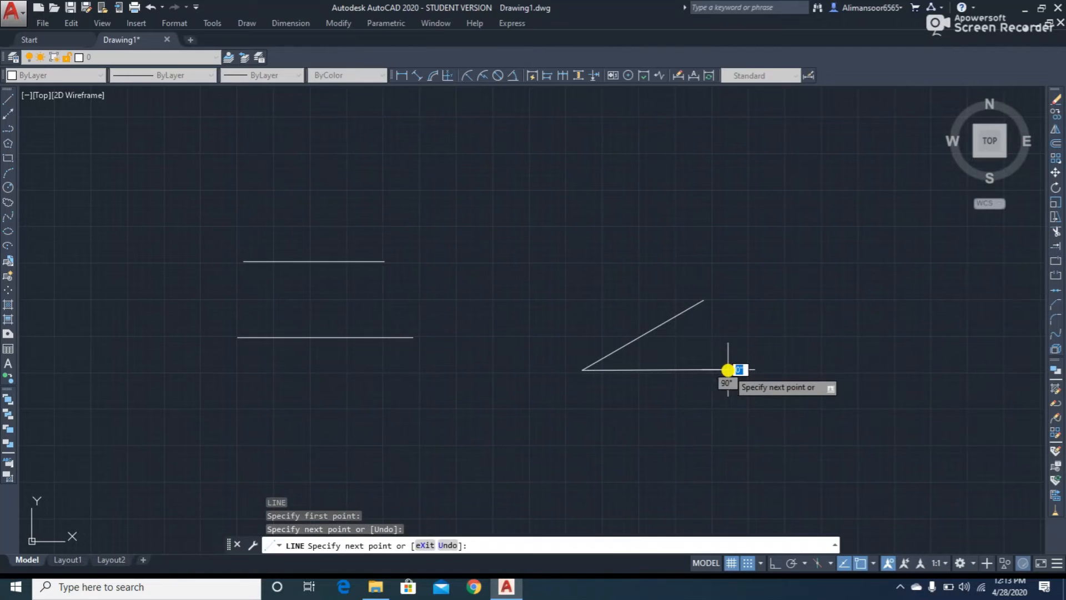
pyautogui.press('Escape')
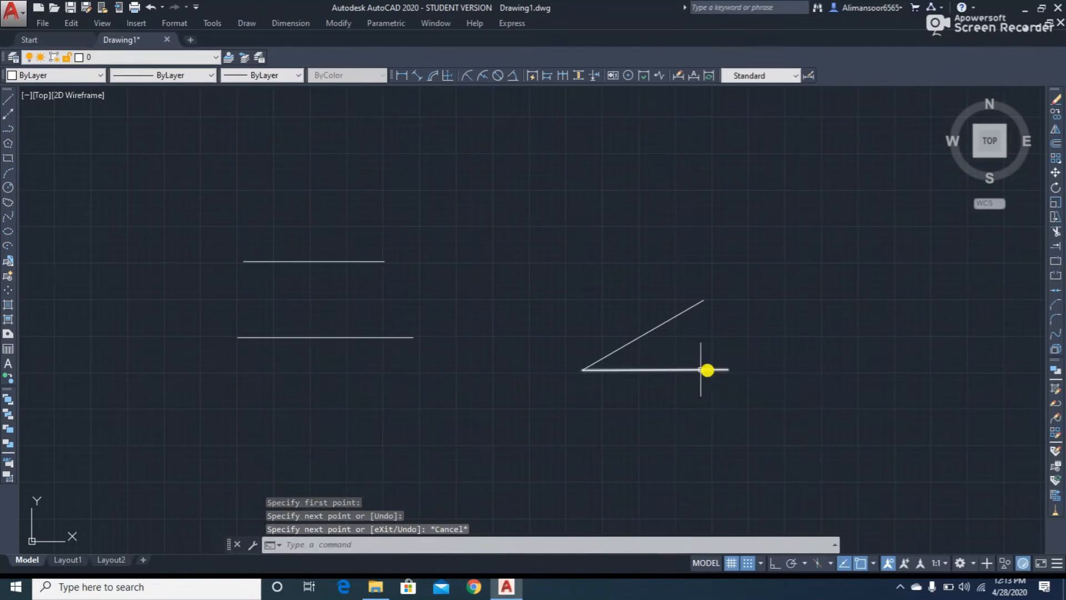
# Step: Add an angular dimension between the inclined line and its base line, placing the arc near their open ends
pyautogui.click(512, 77)
pyautogui.click(629, 344)
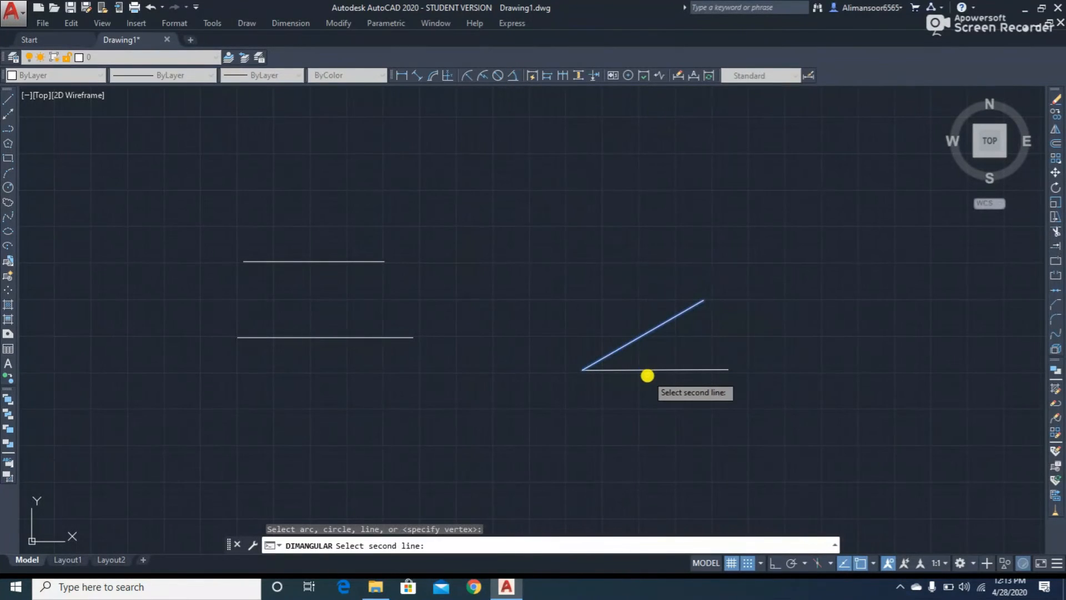
pyautogui.click(647, 373)
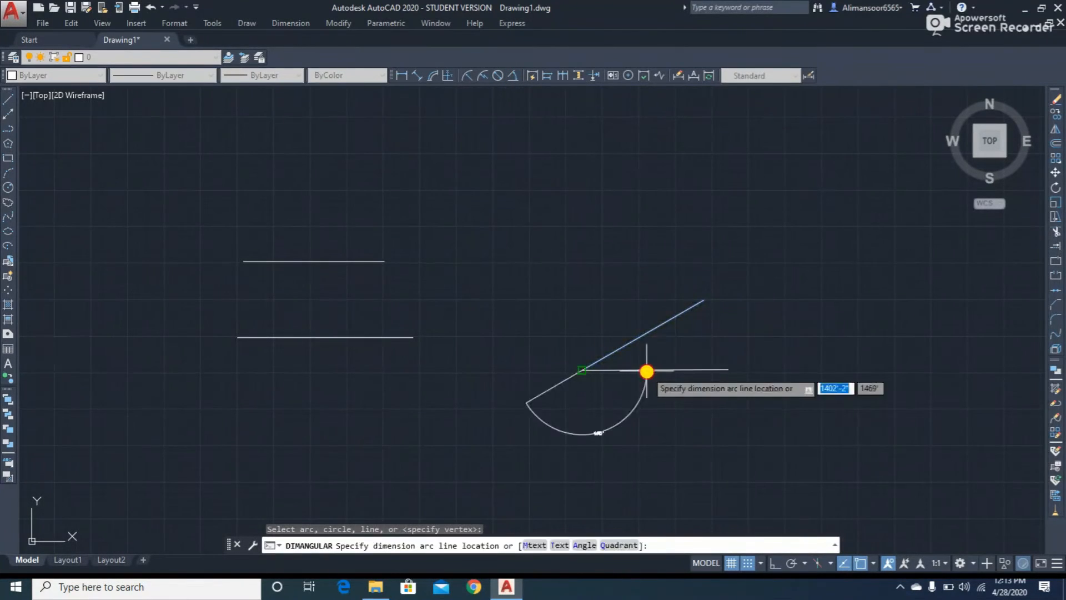
pyautogui.click(720, 351)
pyautogui.scroll(5, 714, 340)
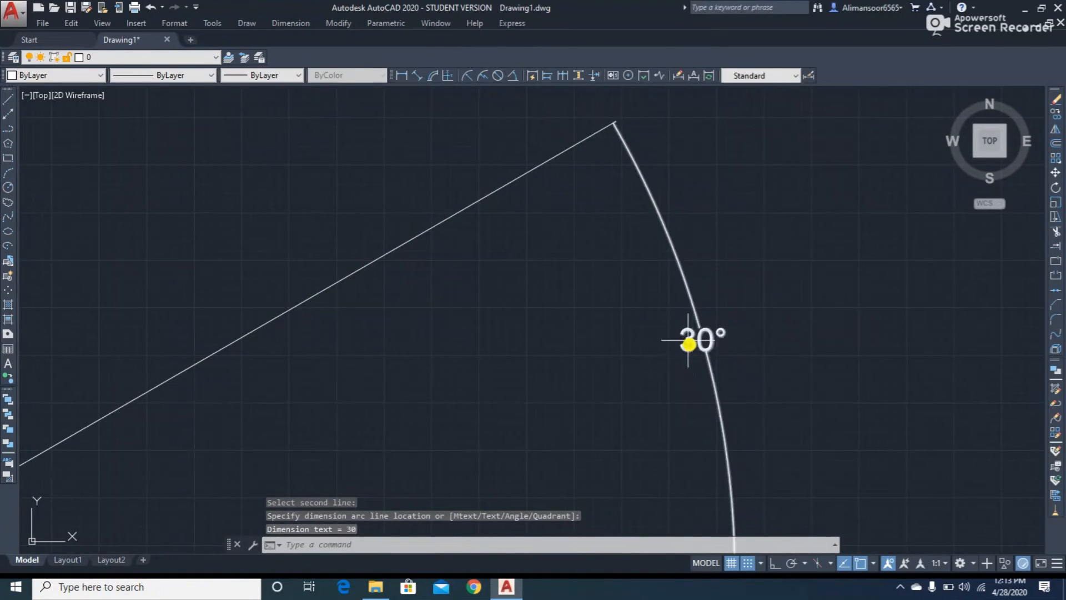
pyautogui.scroll(-6, 622, 319)
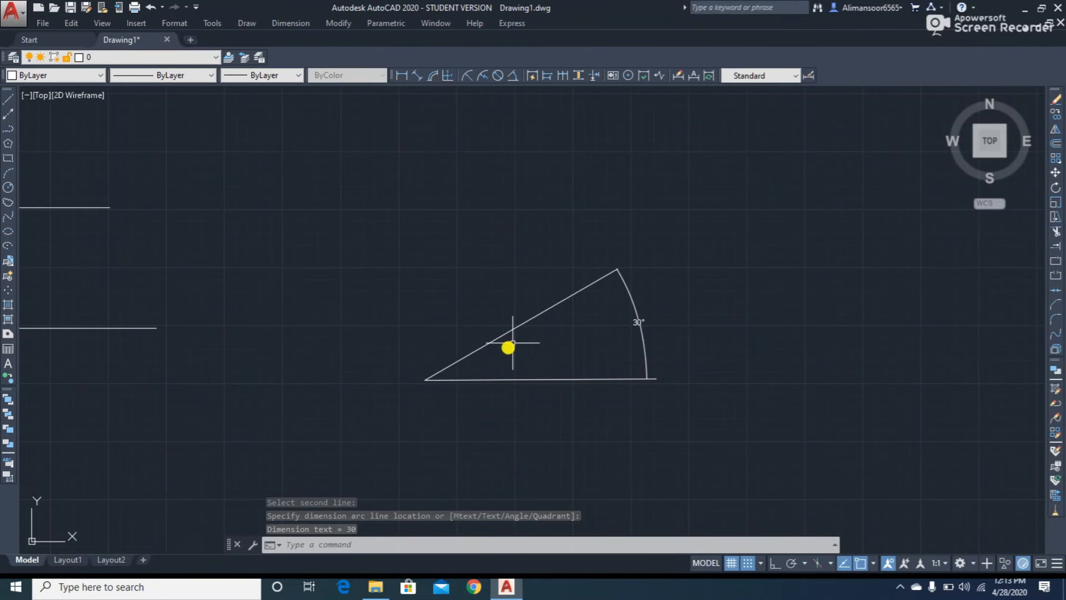
pyautogui.scroll(-4, 555, 284)
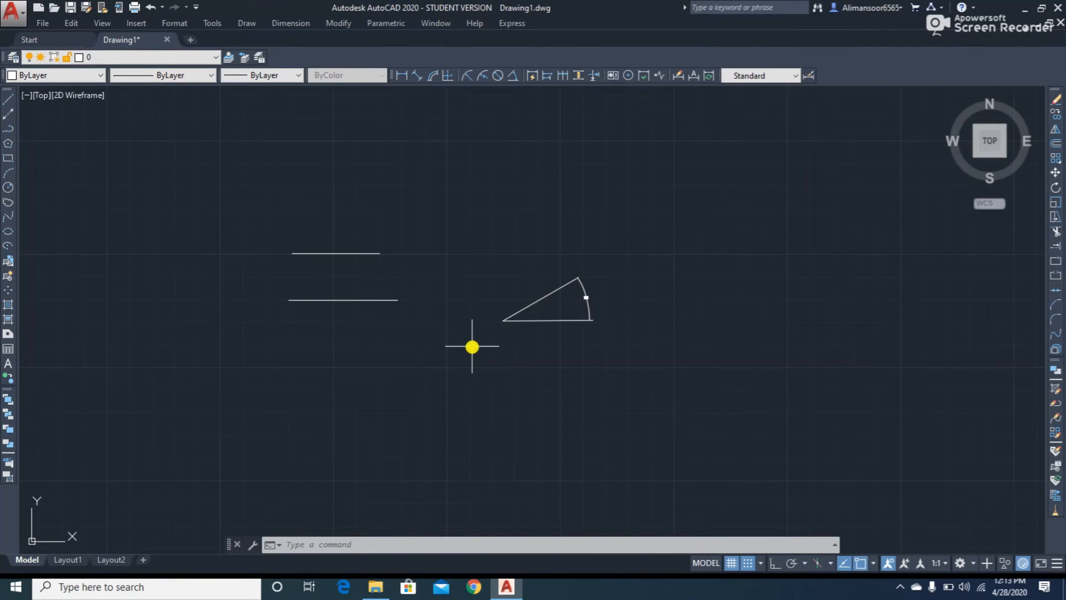
# Step: Draw a second inclined line 20' long at 45° below the dimensioned angle
pyautogui.write('l')
pyautogui.press('Return')
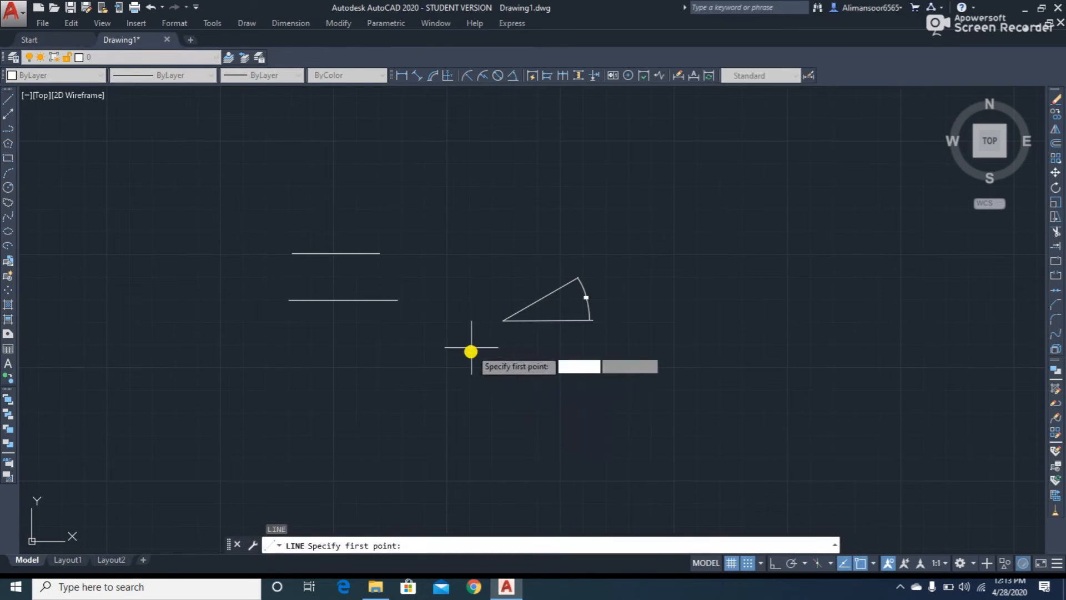
pyautogui.click(434, 444)
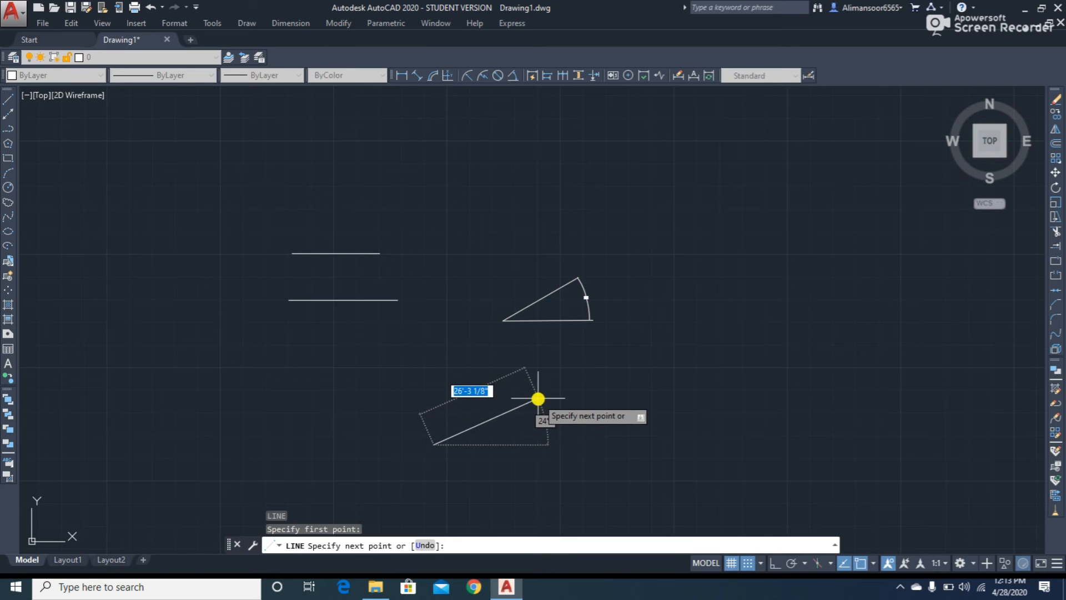
pyautogui.write('@')
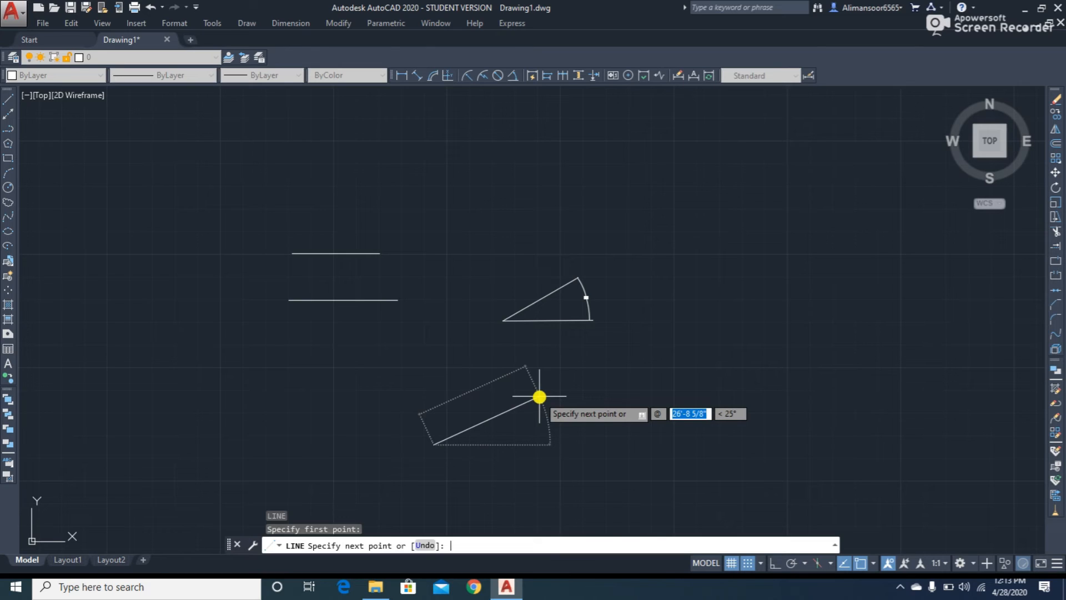
pyautogui.write("20'")
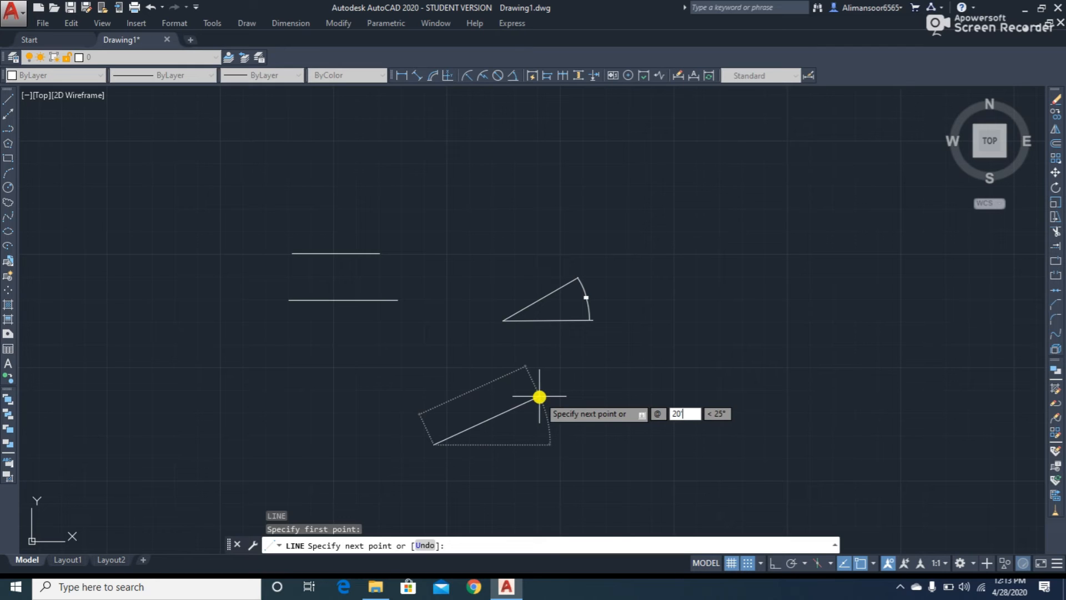
pyautogui.press('Tab')
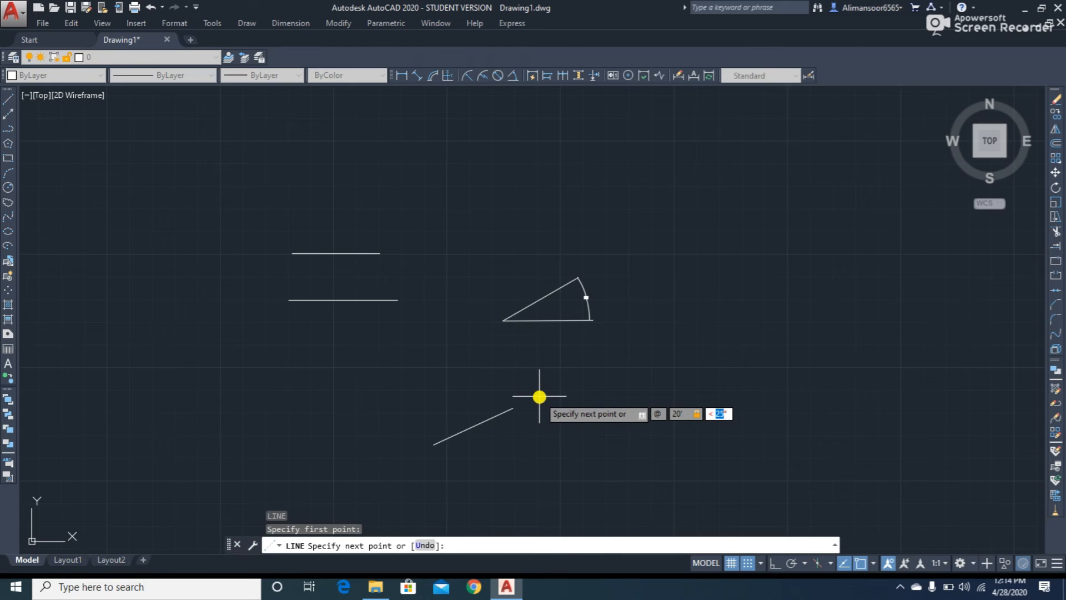
pyautogui.write('45')
pyautogui.press('Return')
pyautogui.press('Escape')
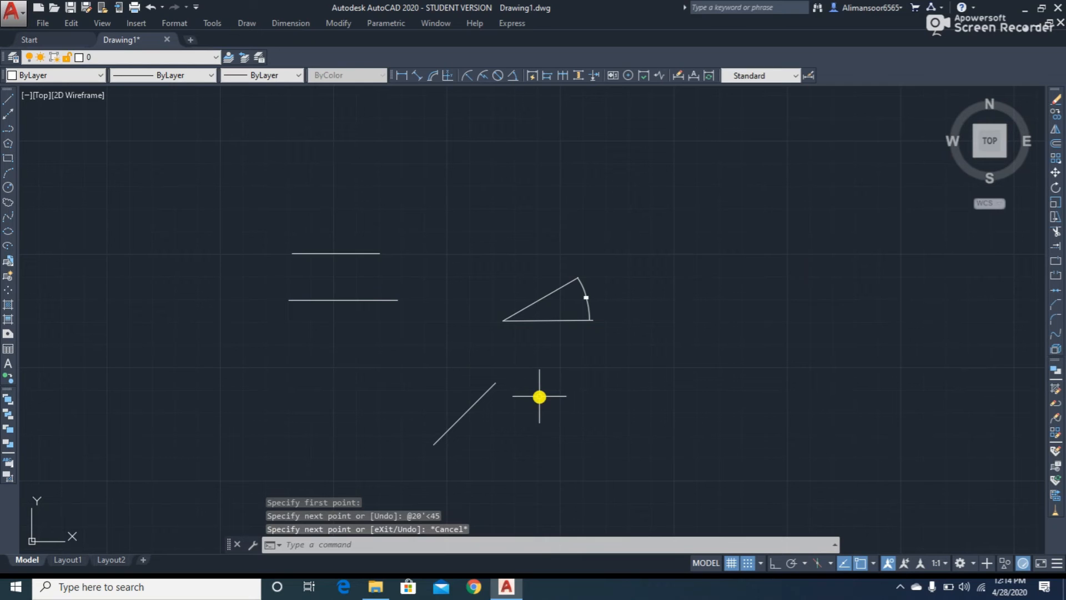
# Step: Draw a horizontal base line rightward from the lower end of the 45° line with Ortho mode on
pyautogui.press('Return')
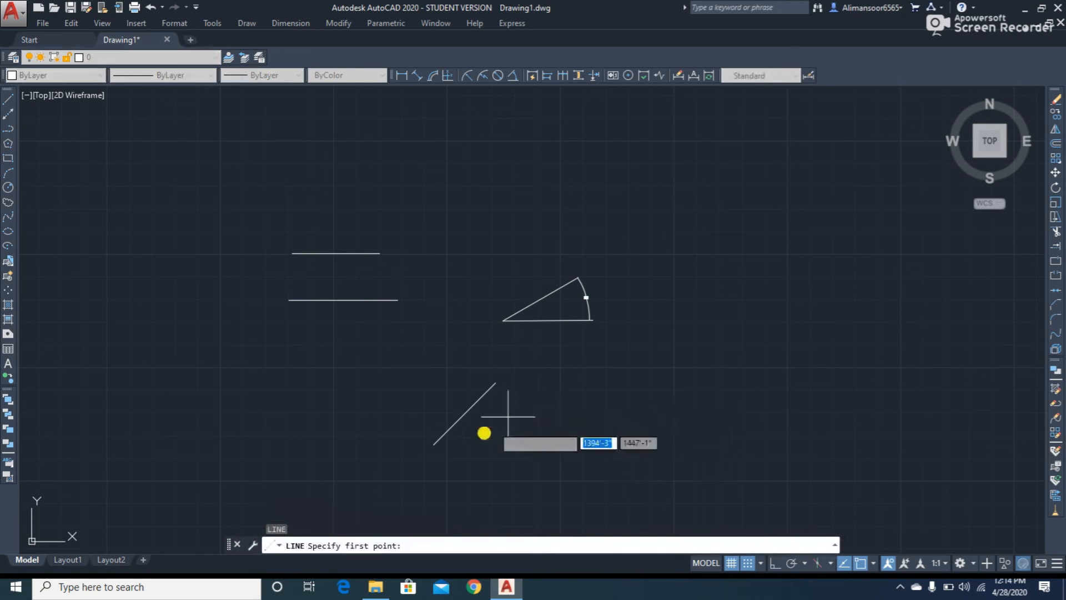
pyautogui.click(435, 444)
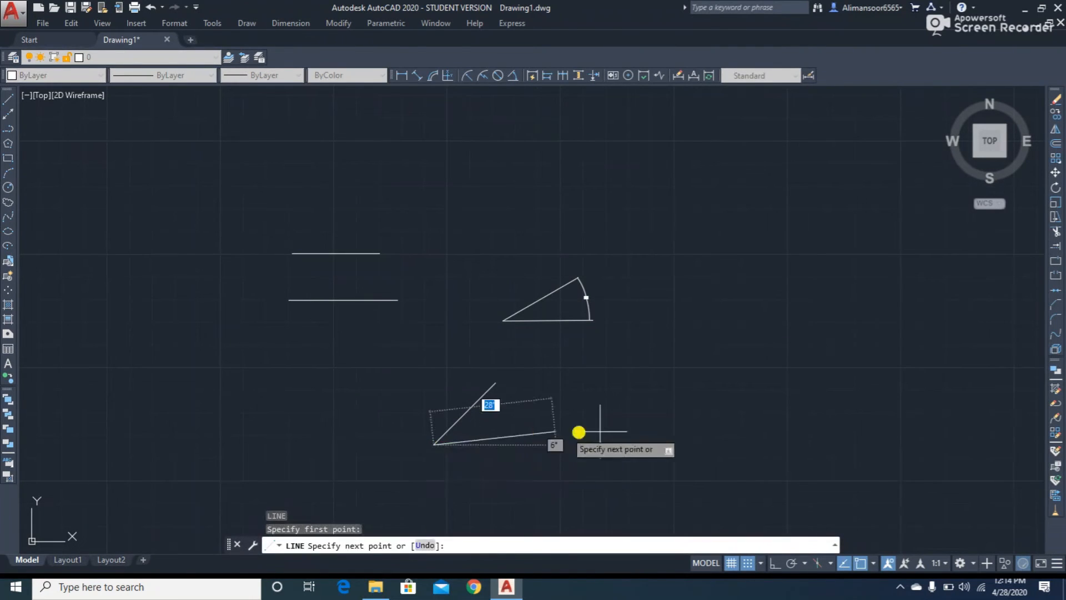
pyautogui.press('F8')
pyautogui.click(628, 458)
pyautogui.press('Return')
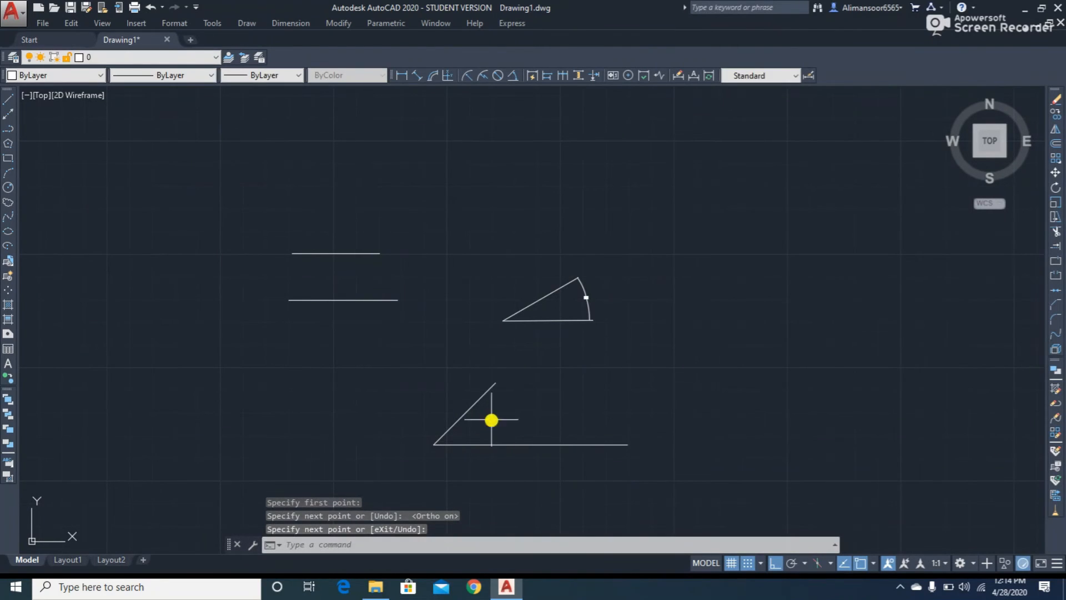
# Step: Add an angular dimension between the 45° line and its horizontal base line
pyautogui.click(512, 76)
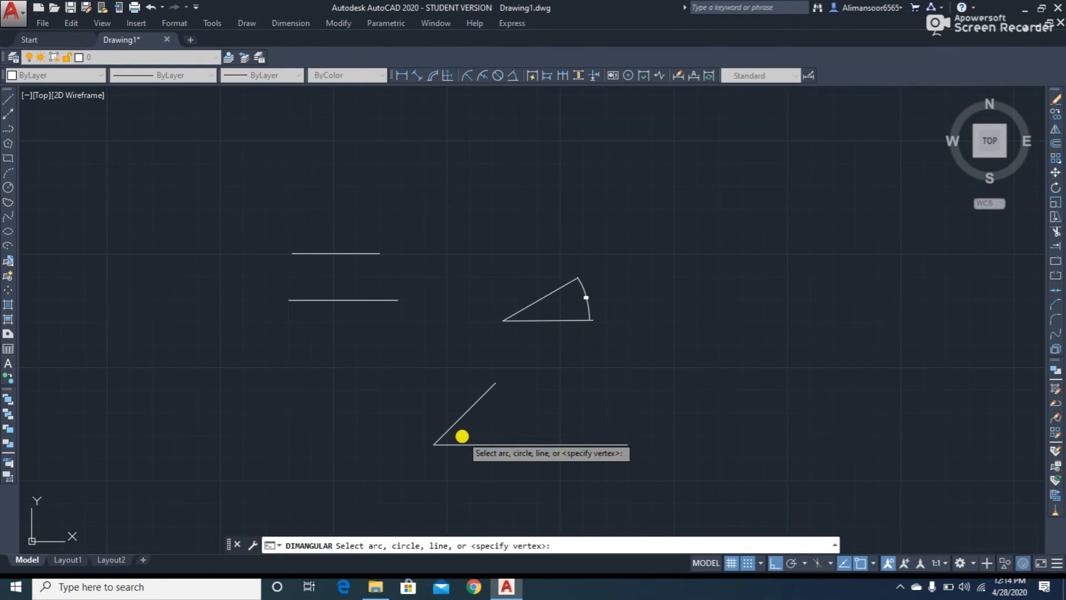
pyautogui.click(455, 431)
pyautogui.click(474, 444)
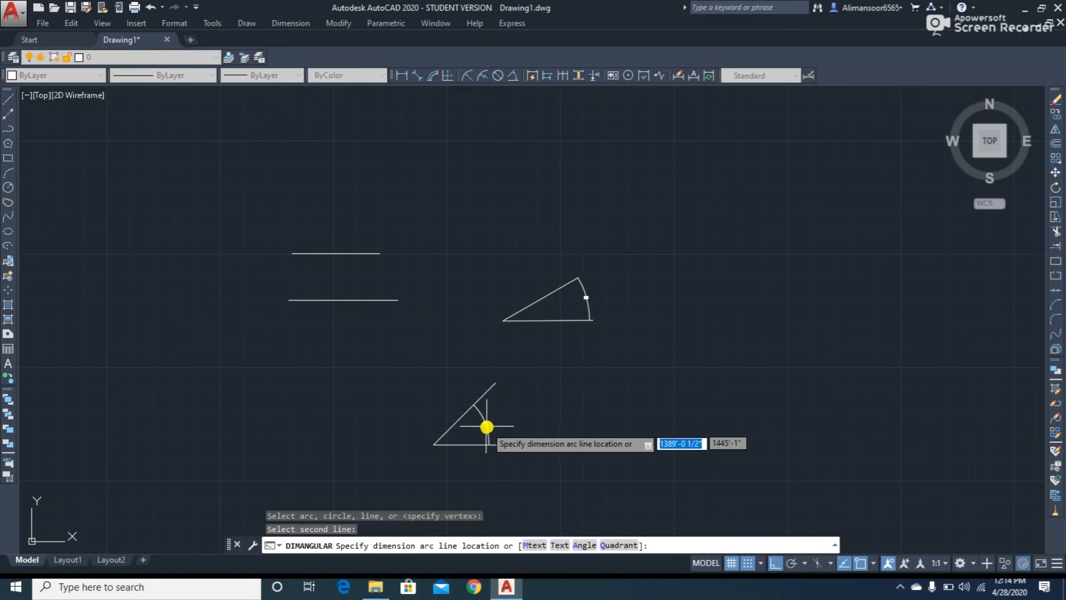
pyautogui.click(509, 424)
pyautogui.press('Return')
pyautogui.scroll(5, 500, 416)
pyautogui.scroll(5, 517, 425)
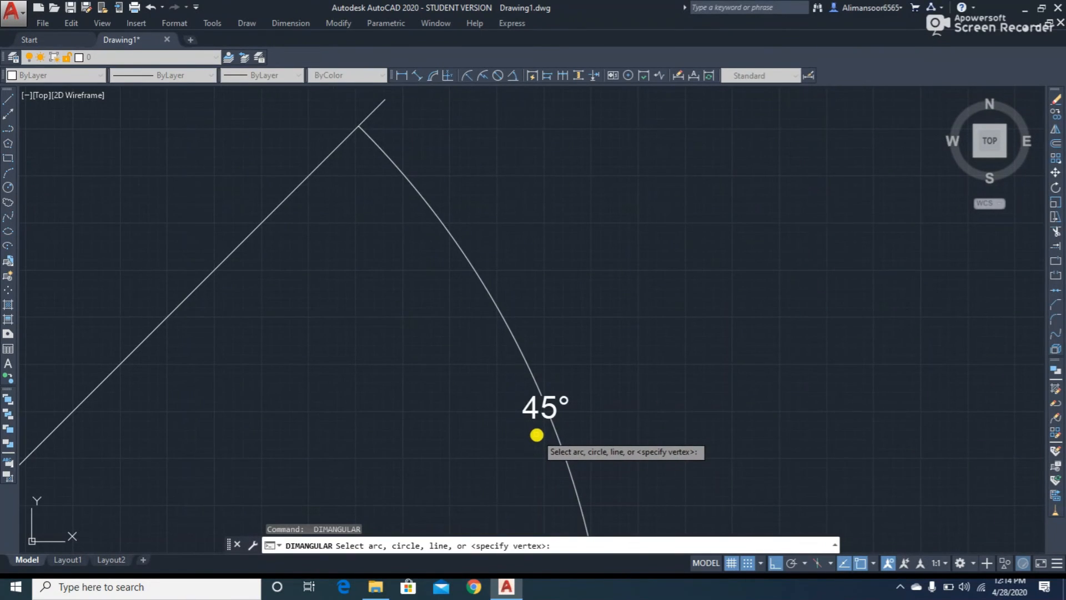
pyautogui.press('Escape')
pyautogui.scroll(-8, 465, 405)
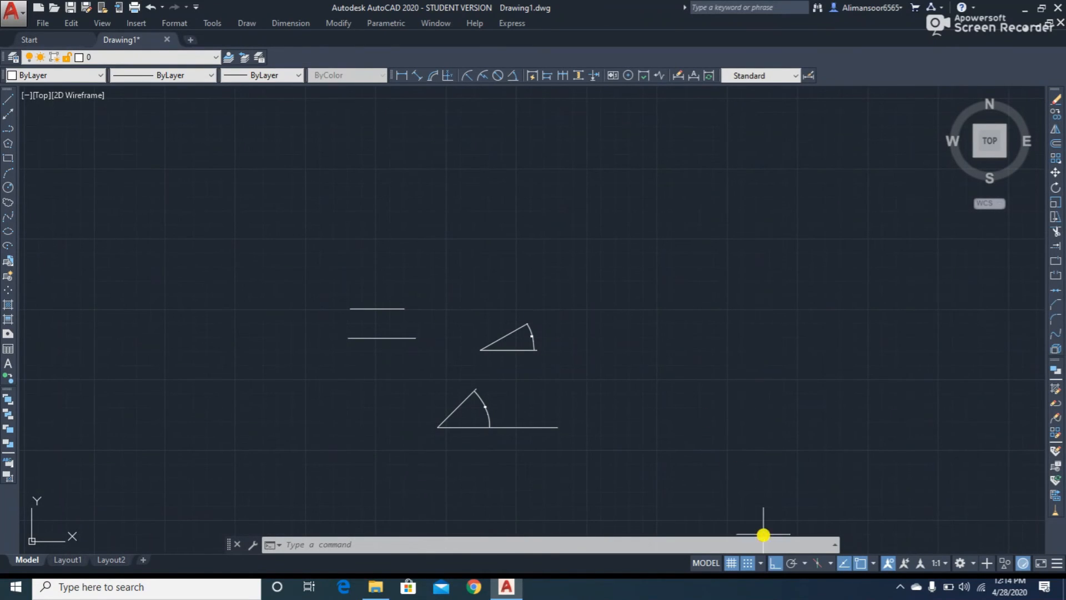
# Step: With Ortho mode on, draw a horizontal line about 101' long above the existing figures
pyautogui.click(775, 564)
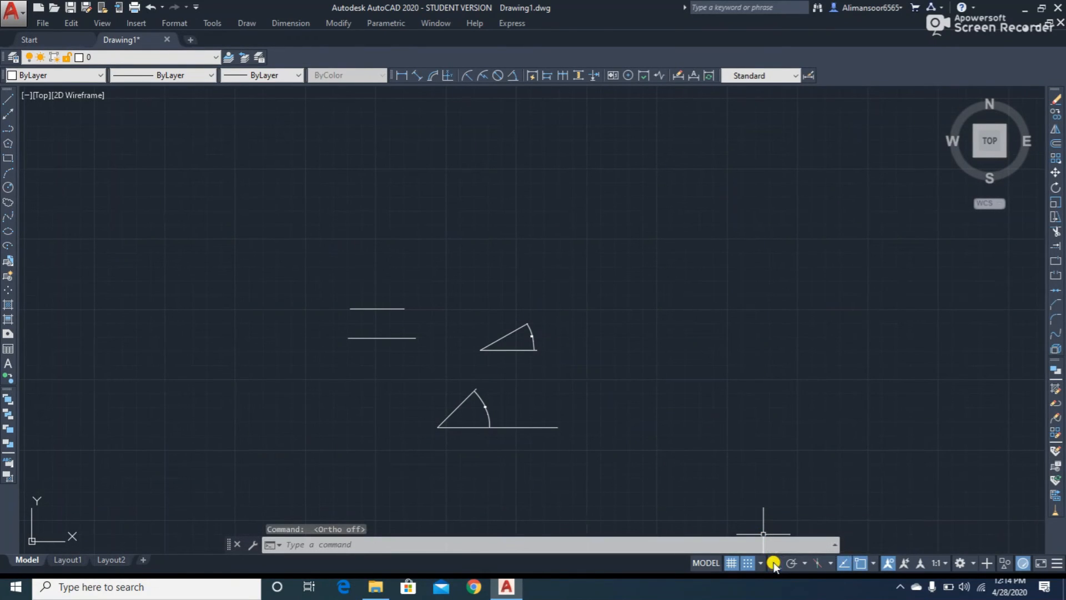
pyautogui.click(774, 564)
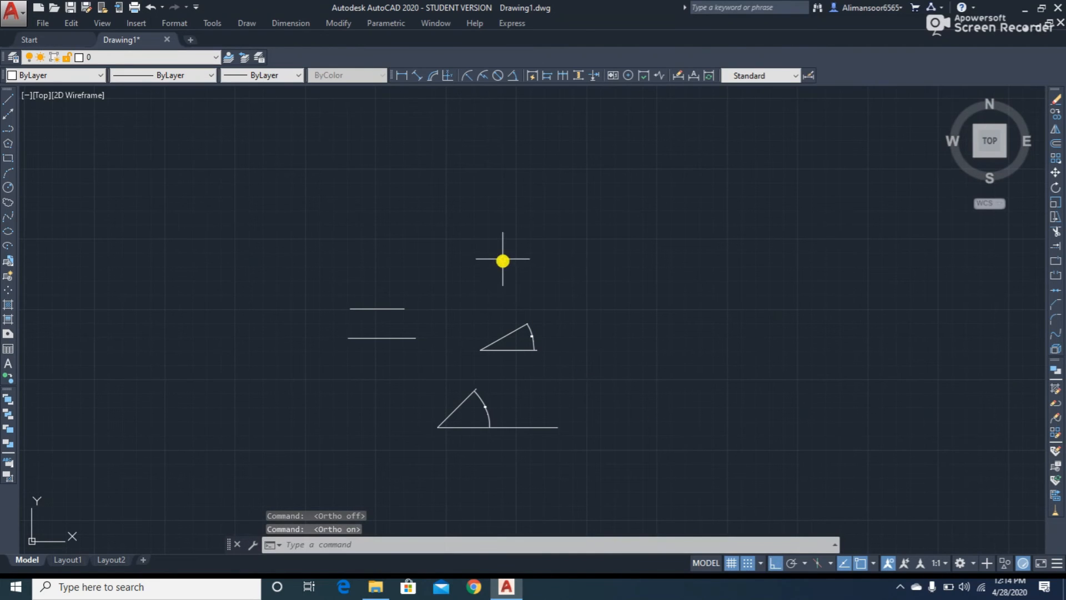
pyautogui.write('l')
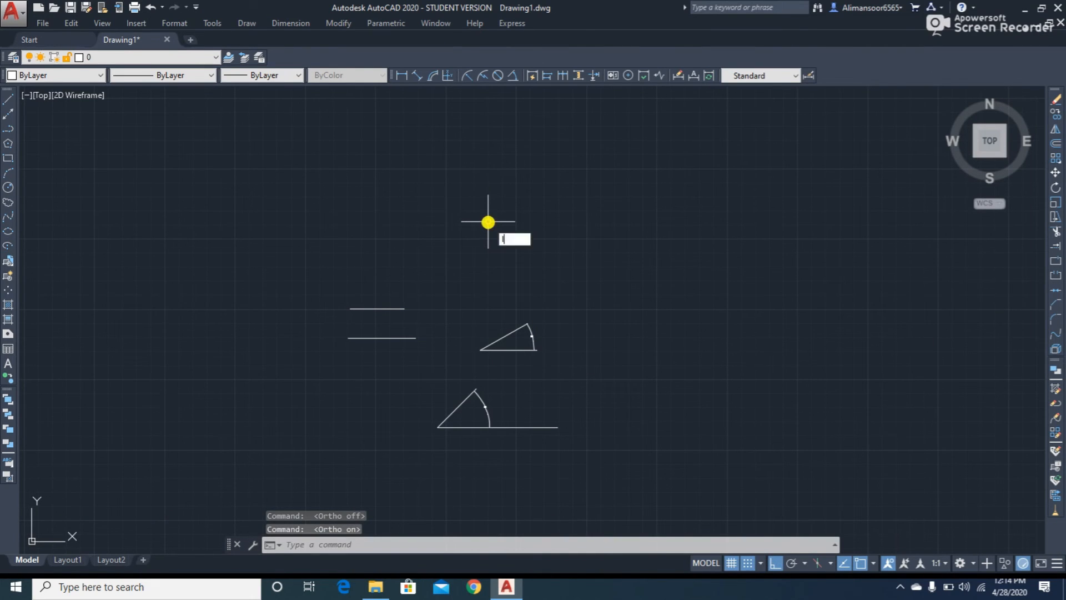
pyautogui.press('Return')
pyautogui.click(488, 222)
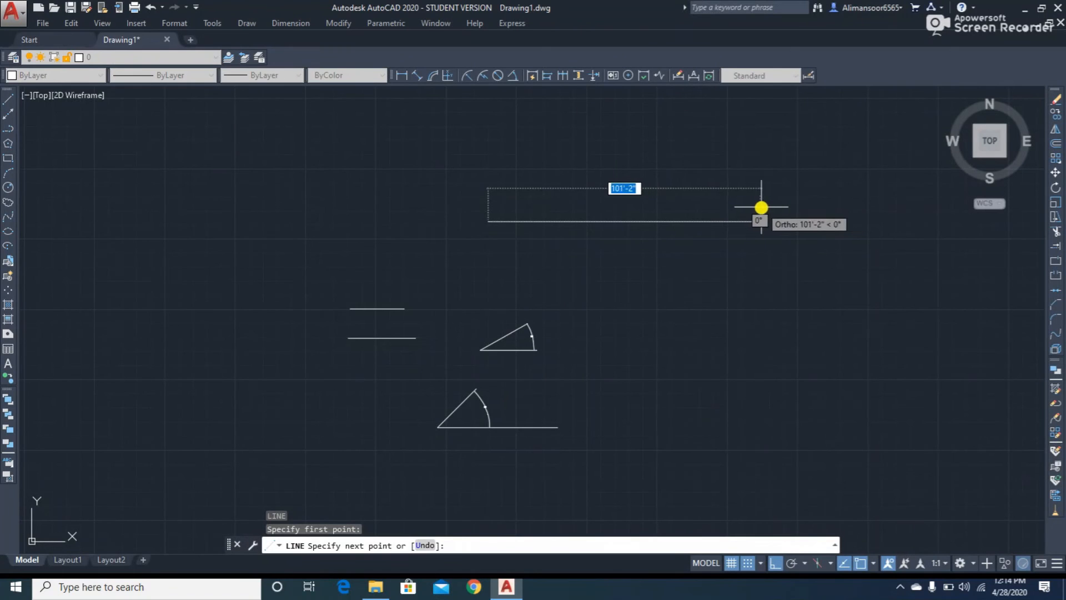
pyautogui.click(762, 216)
pyautogui.press('Return')
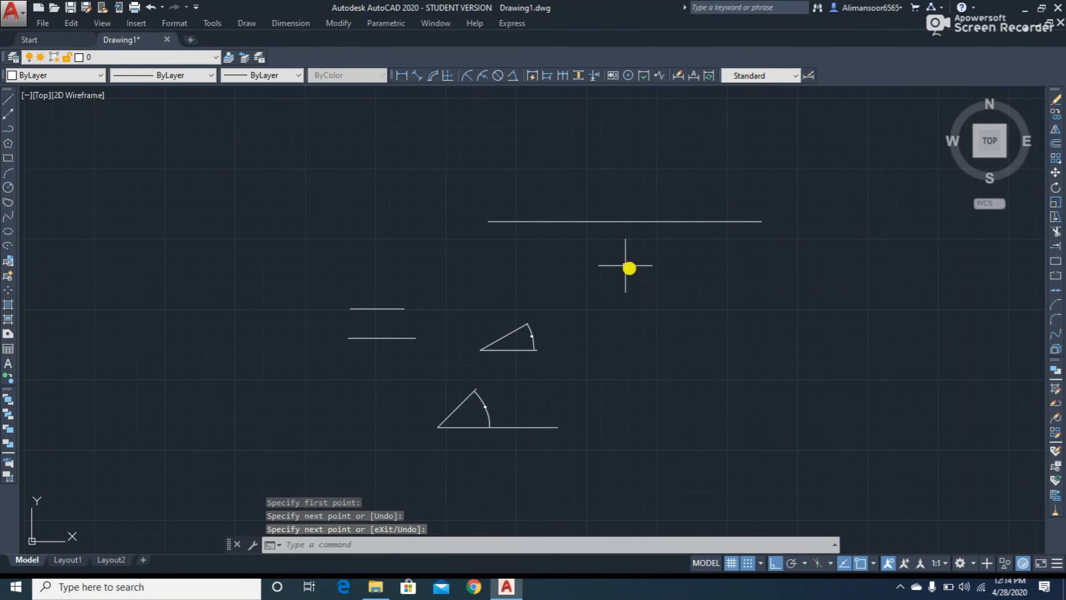
# Step: With Ortho mode on, draw a vertical line below the long horizontal line's right portion, clear of the dimensioned angles
pyautogui.press('Return')
pyautogui.click(721, 405)
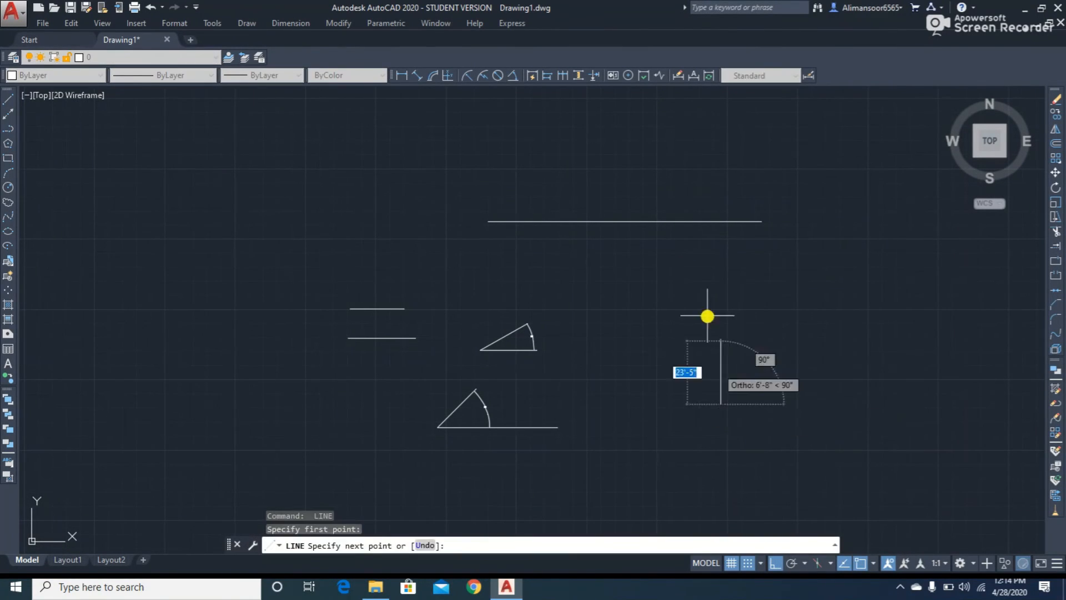
pyautogui.click(698, 259)
pyautogui.press('Escape')
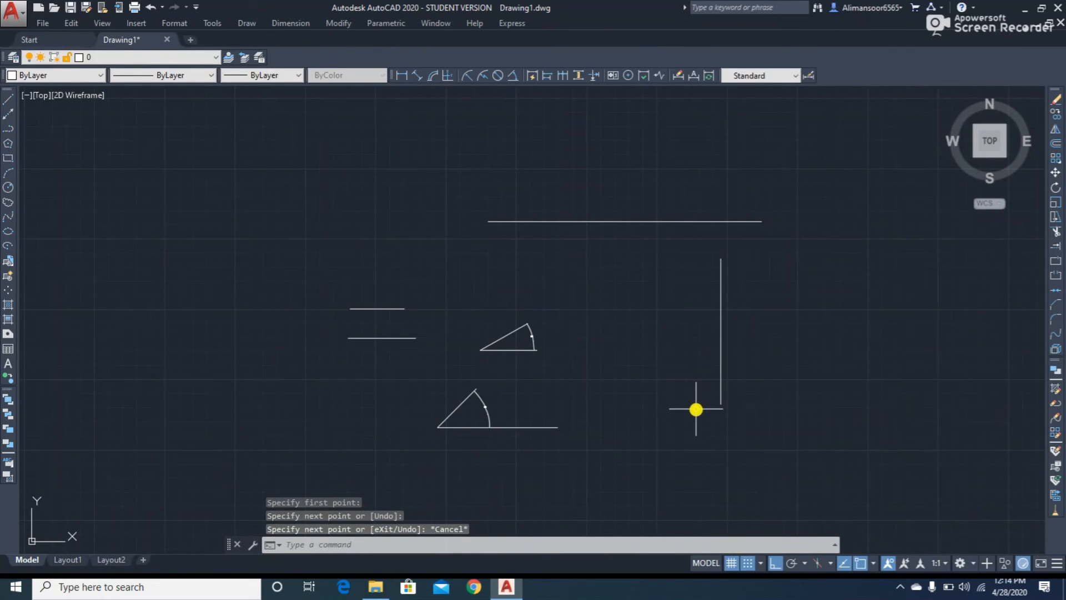
# Step: Turn Ortho mode off and draw an inclined line 25' long at 75° above and left of the two short horizontal lines
pyautogui.click(776, 563)
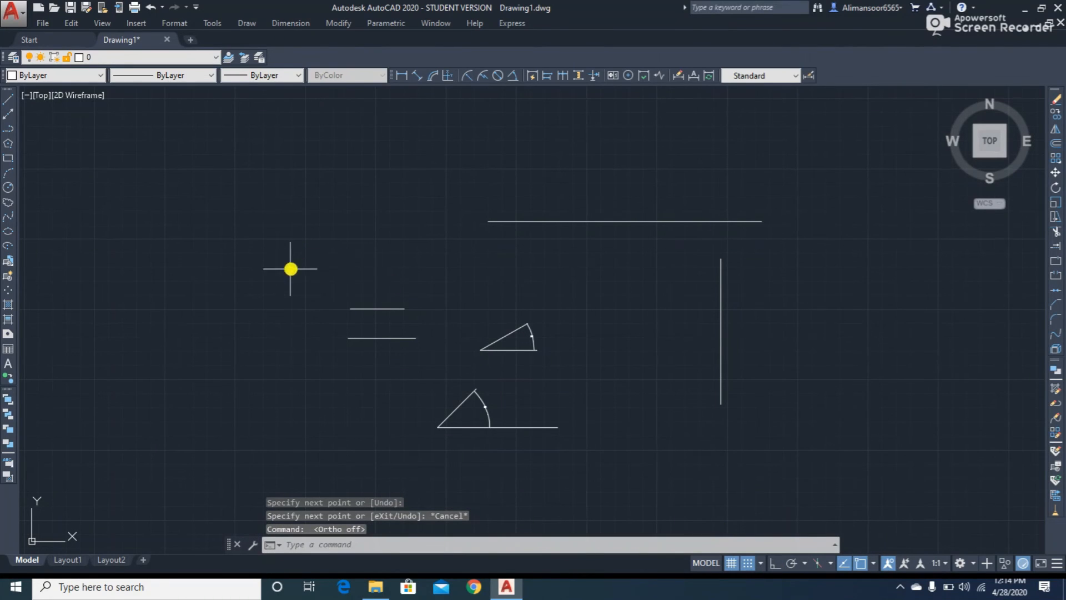
pyautogui.write('l')
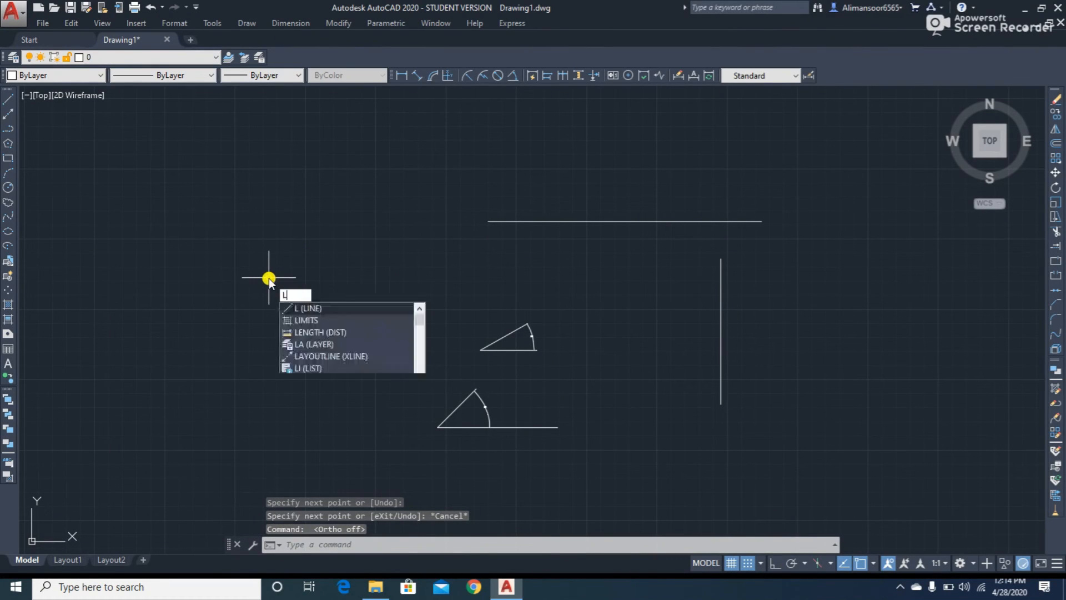
pyautogui.press('Return')
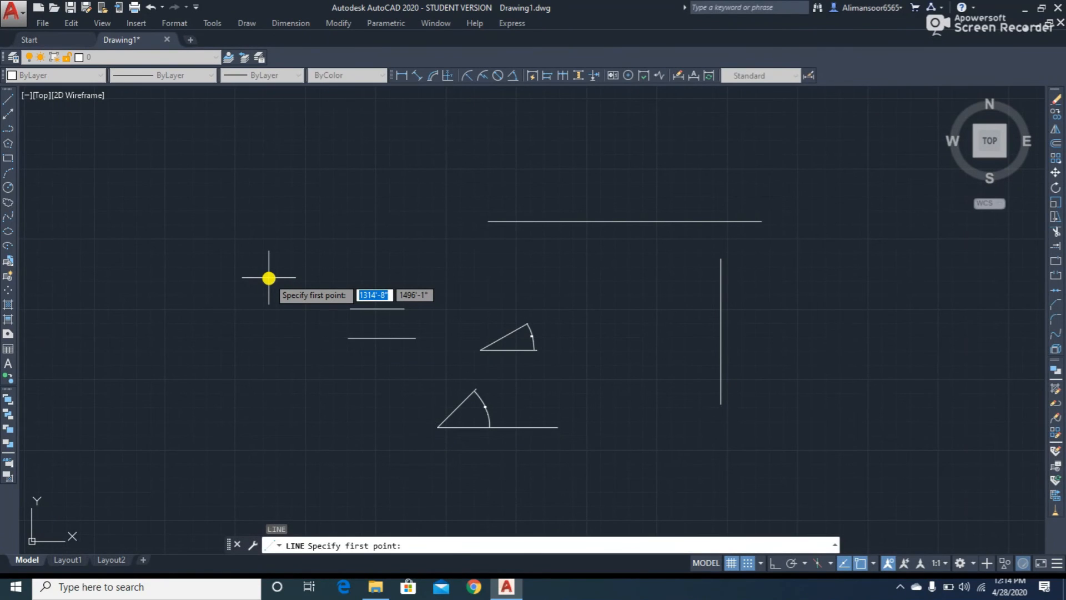
pyautogui.click(269, 277)
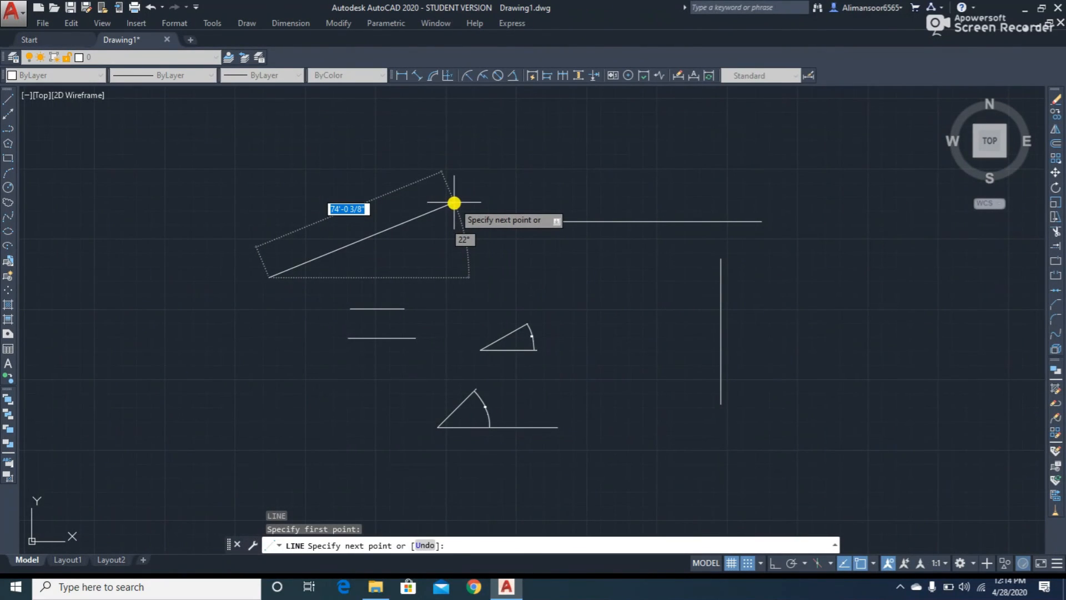
pyautogui.write('@')
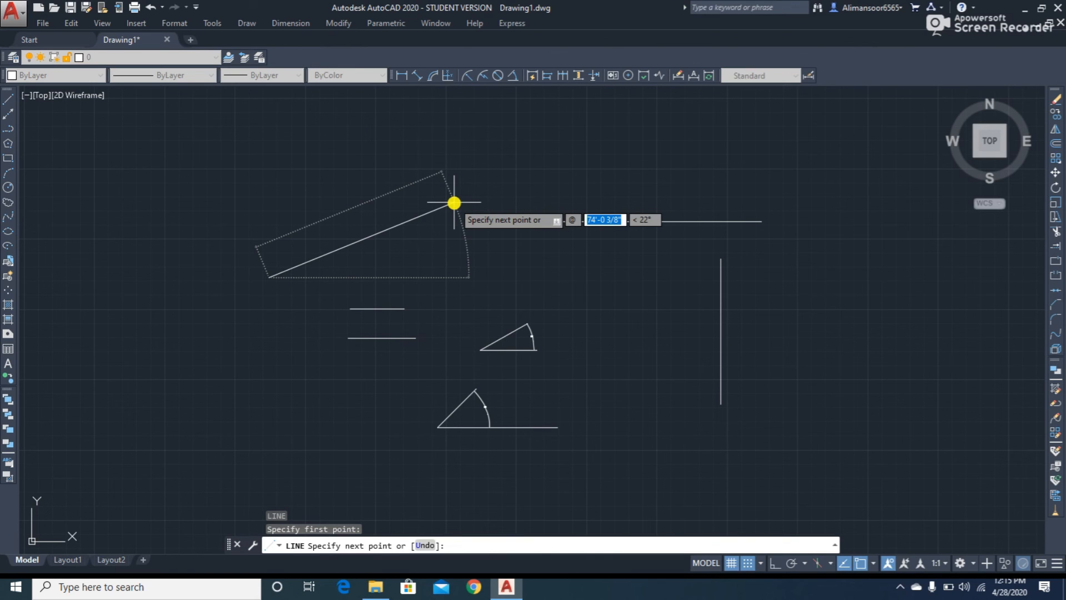
pyautogui.write("25'")
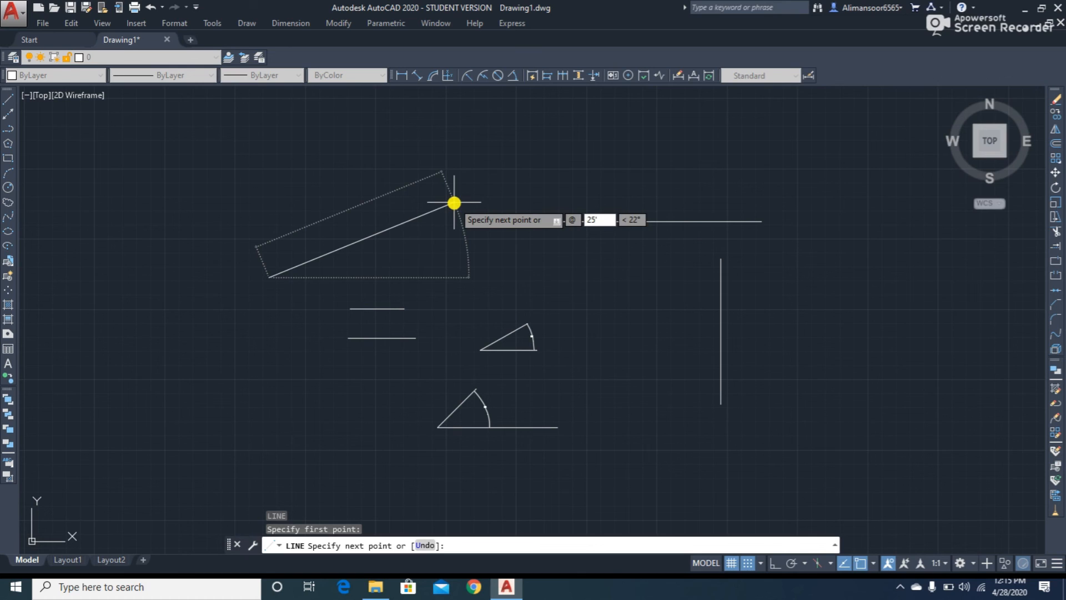
pyautogui.press('Tab')
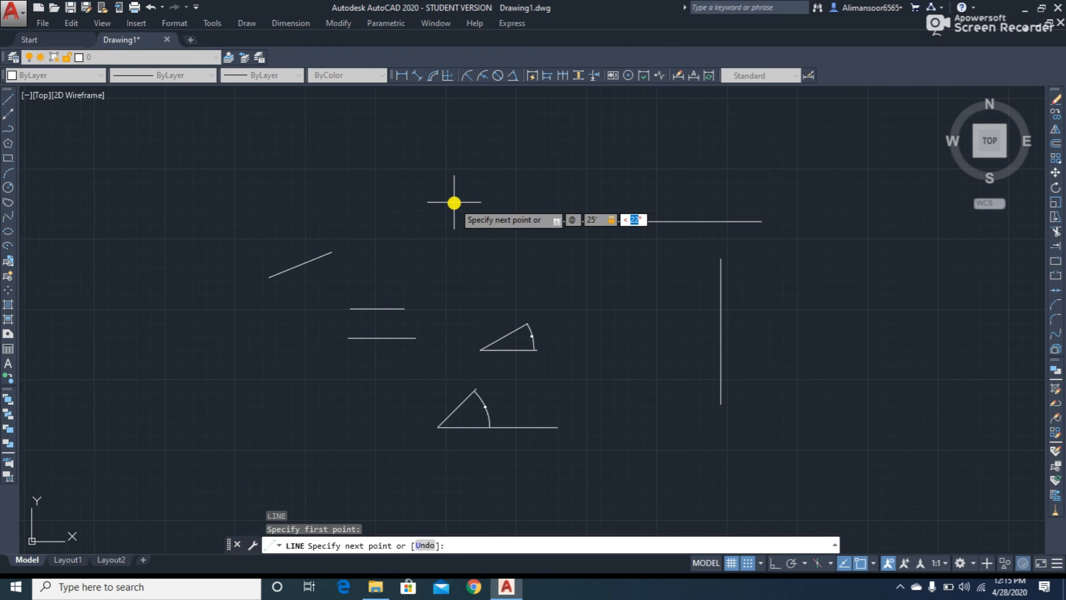
pyautogui.write('75')
pyautogui.press('Return')
pyautogui.press('Escape')
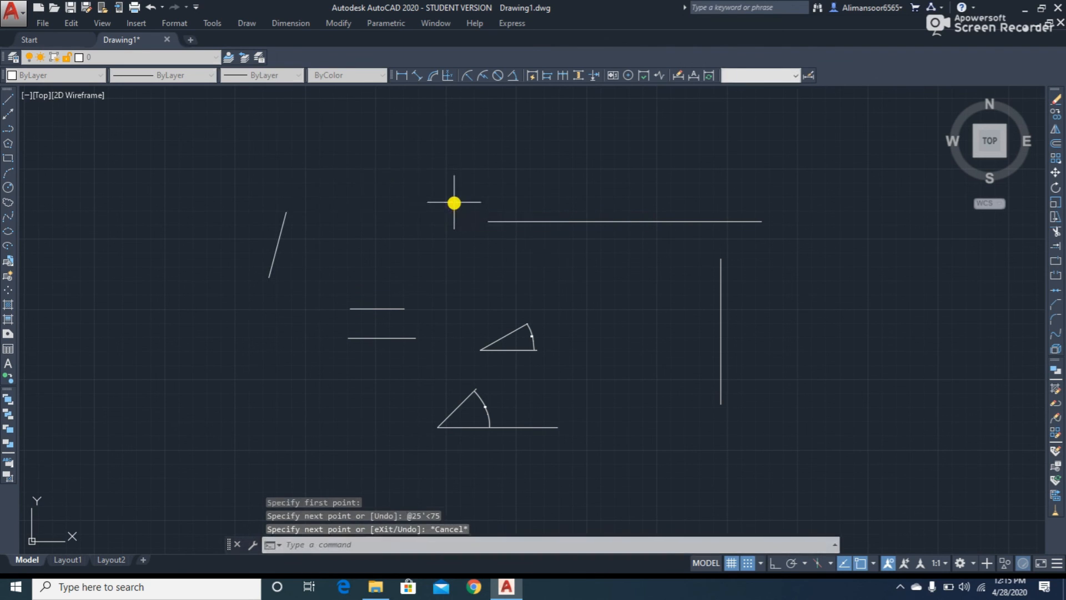
# Step: Draw a horizontal base line rightward from the lower end of the 75° line with Ortho mode on
pyautogui.press('Return')
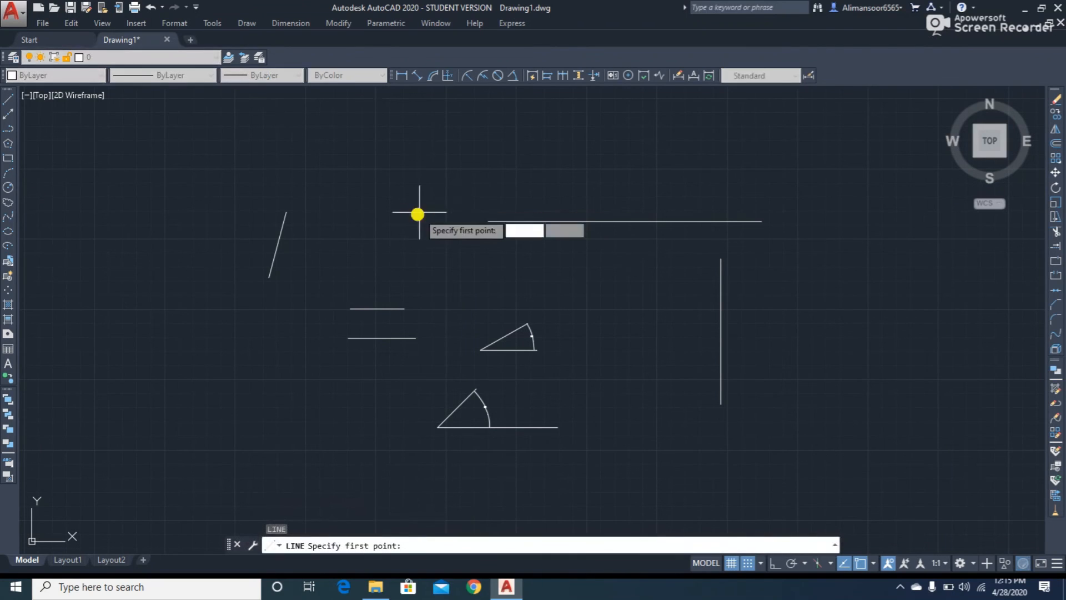
pyautogui.click(268, 278)
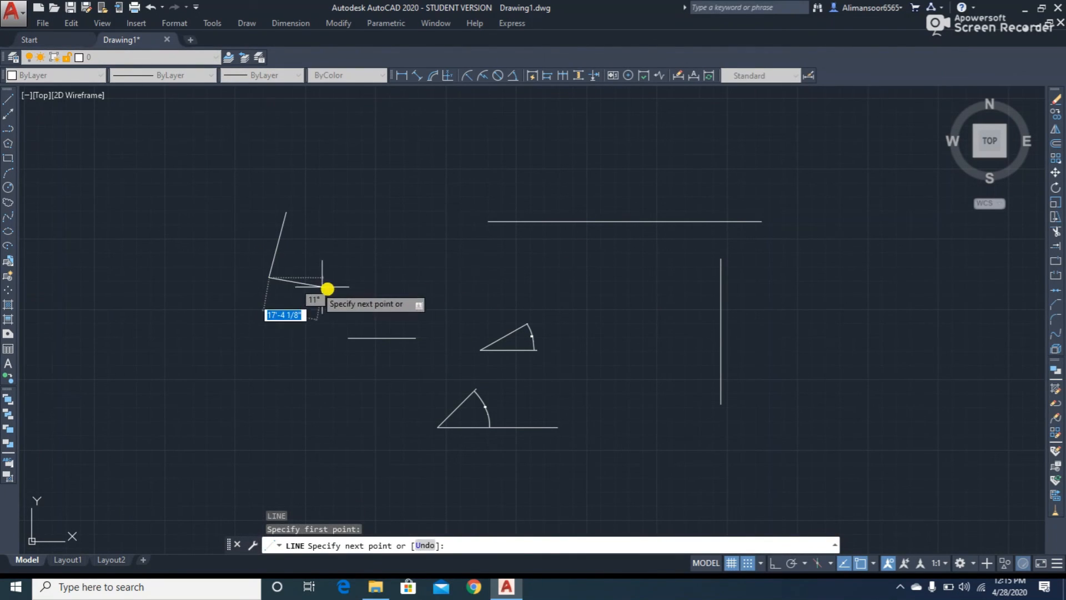
pyautogui.press('F8')
pyautogui.click(390, 283)
pyautogui.press('Escape')
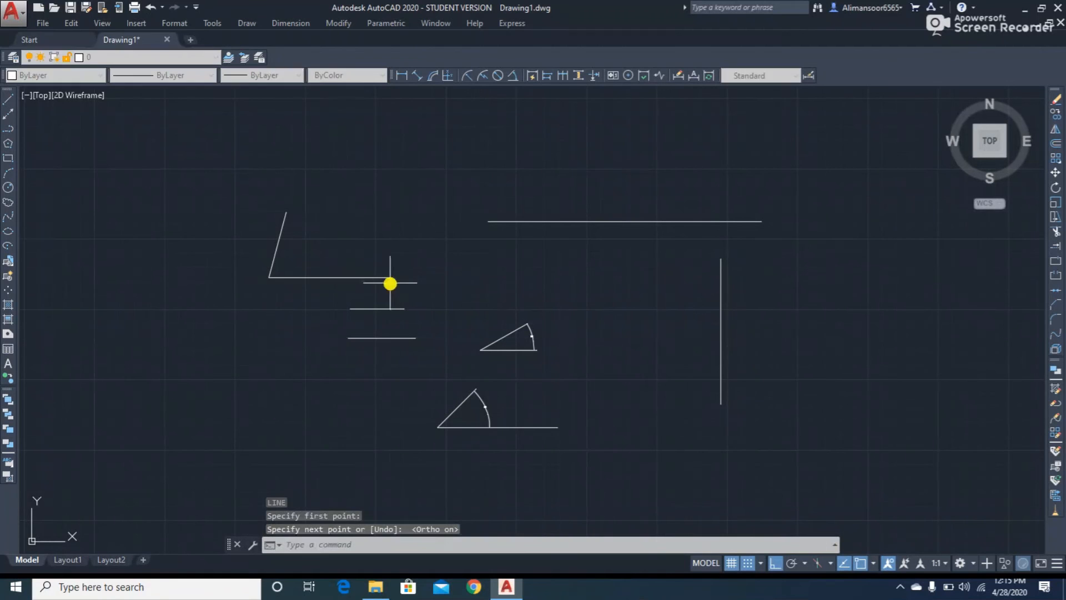
# Step: Add an angular dimension between the steep inclined line and its horizontal base line, and check its text
pyautogui.click(511, 79)
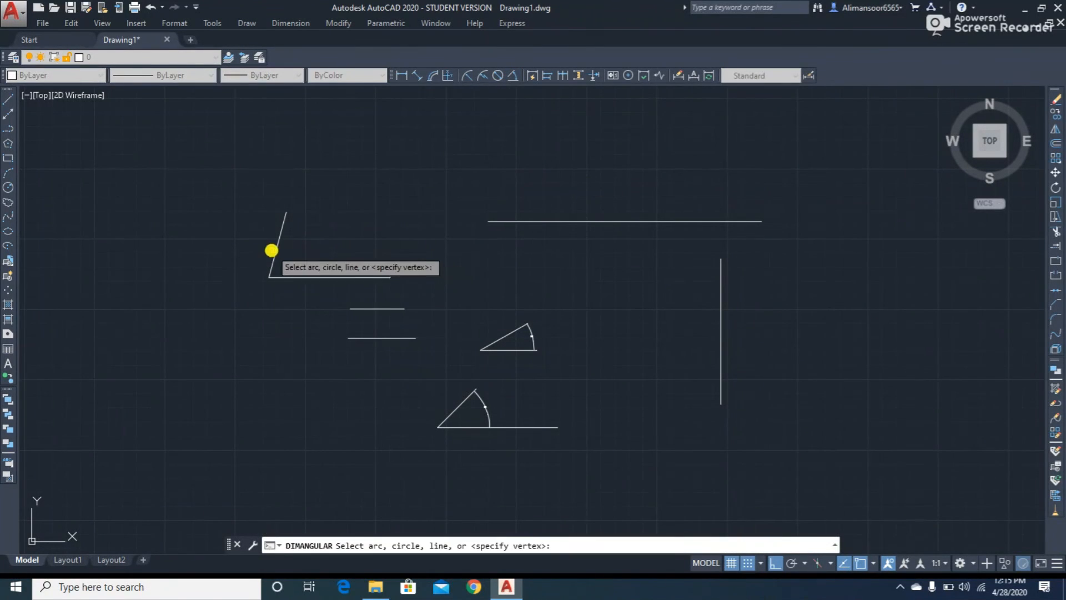
pyautogui.click(276, 245)
pyautogui.click(305, 277)
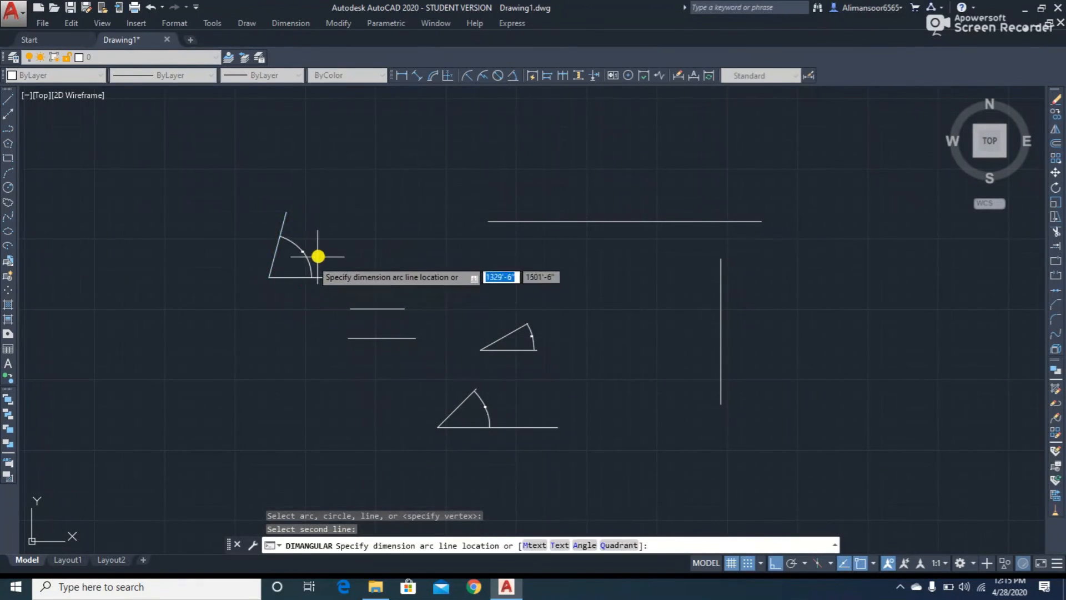
pyautogui.click(312, 238)
pyautogui.scroll(2, 315, 243)
pyautogui.scroll(4, 313, 240)
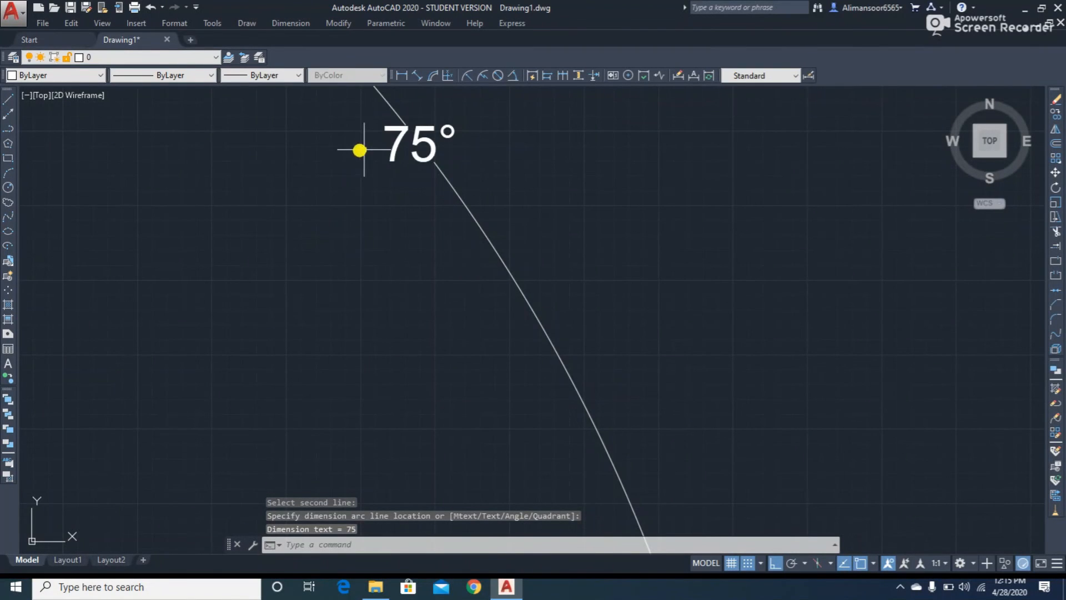
pyautogui.scroll(-5, 365, 149)
pyautogui.scroll(-5, 261, 200)
pyautogui.scroll(2, 261, 181)
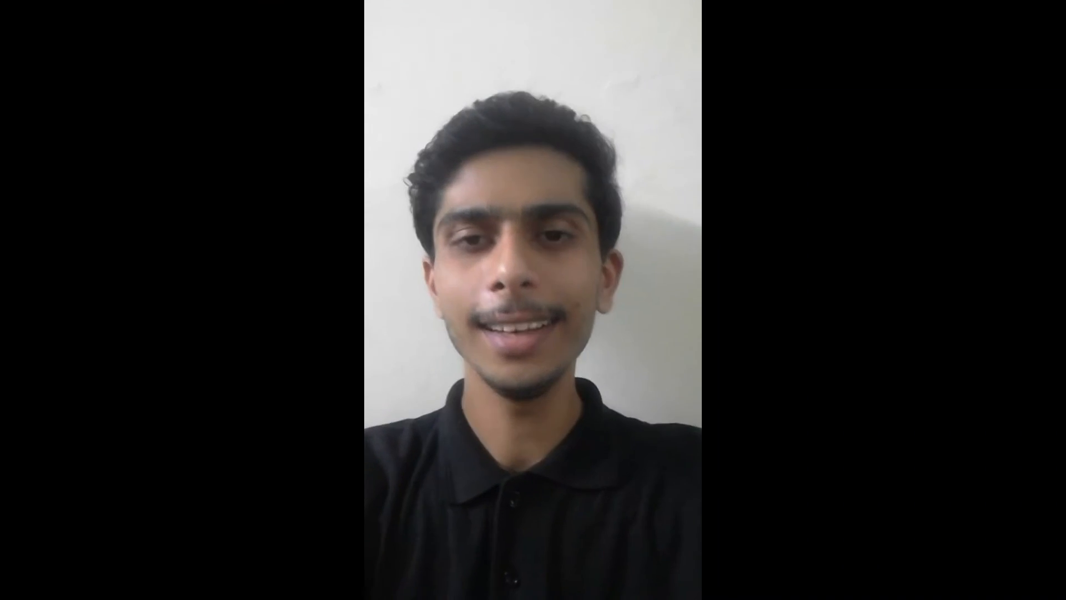